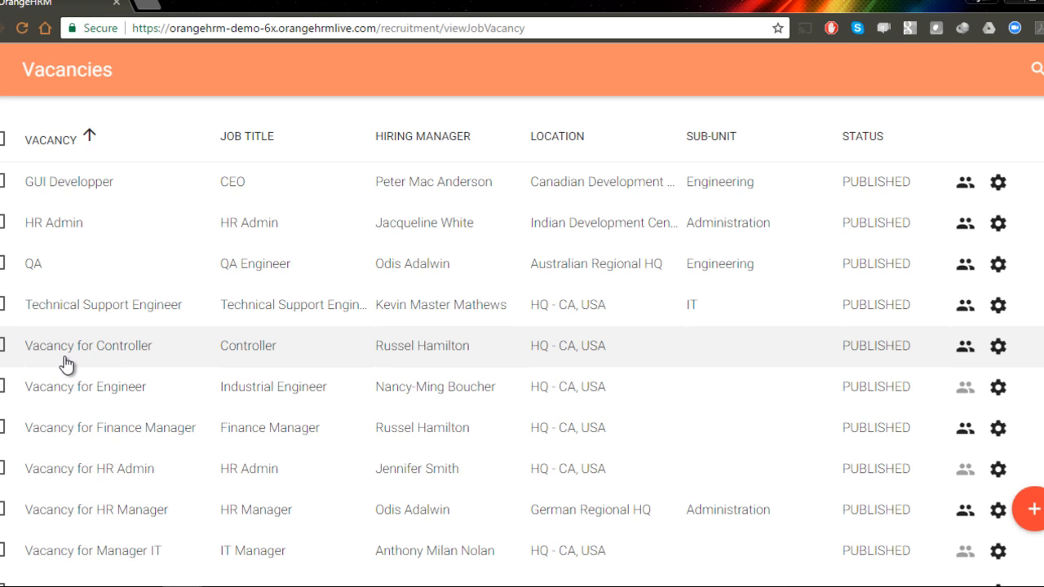
- Go to the home dashboard and open the Recruitment module's vacancy list from there
left_click(26, 73)
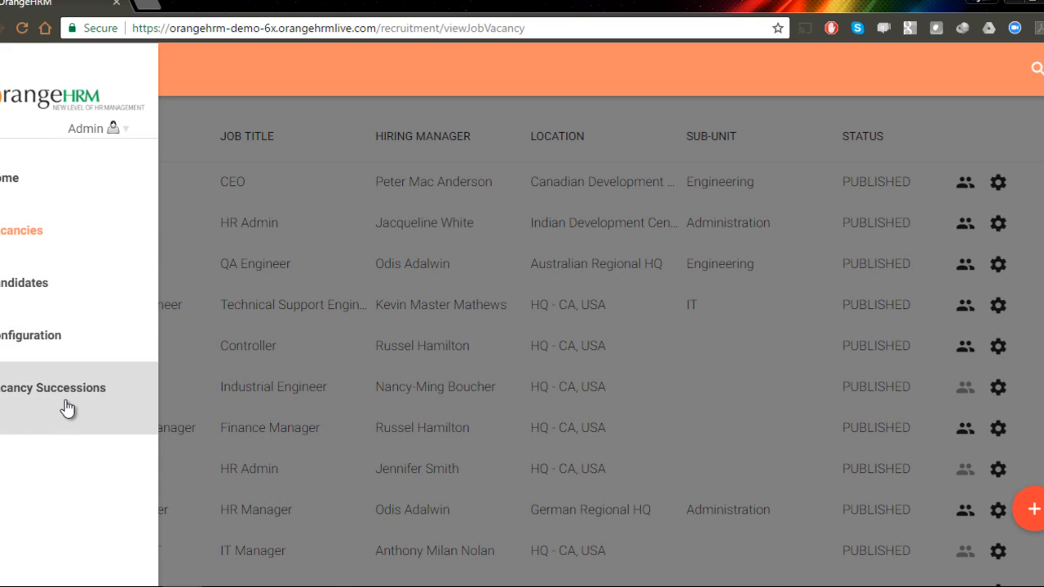
left_click(14, 186)
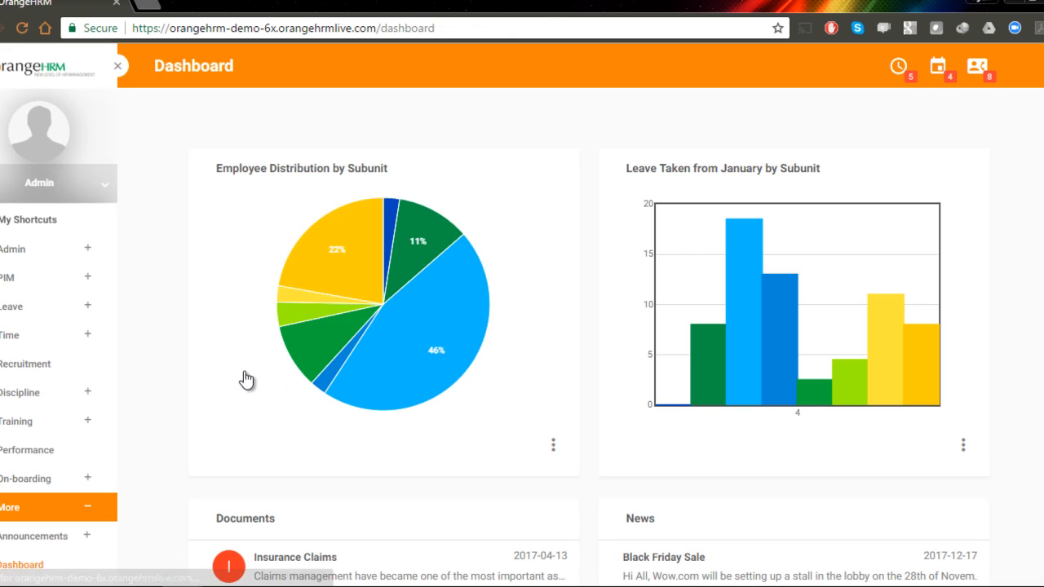
left_click(35, 371)
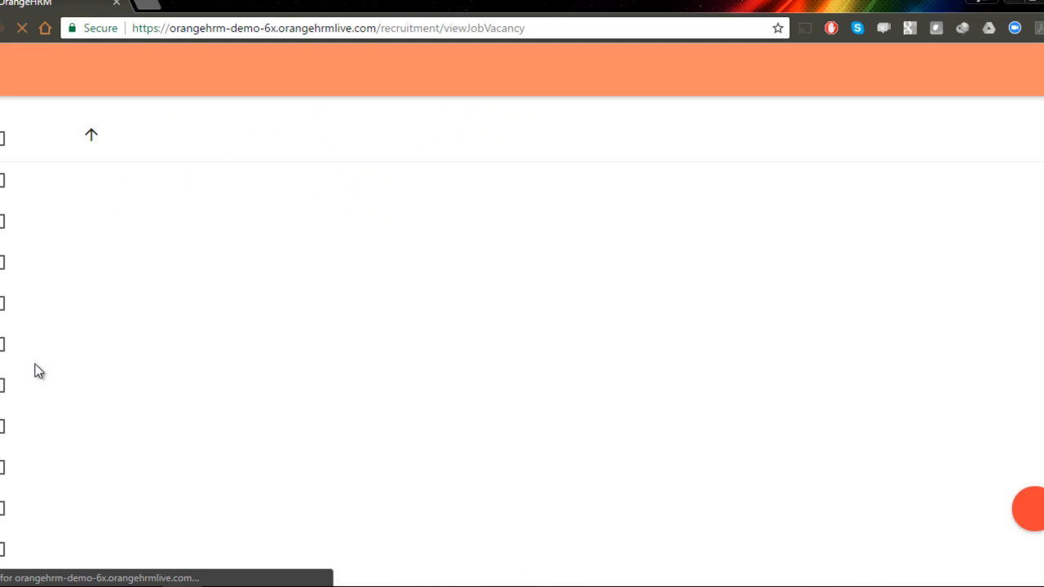
- Start a new job vacancy named "Vacancy for Tech Support Engineer" with the job title Technical Support Engineer
mouse_move(1031, 507)
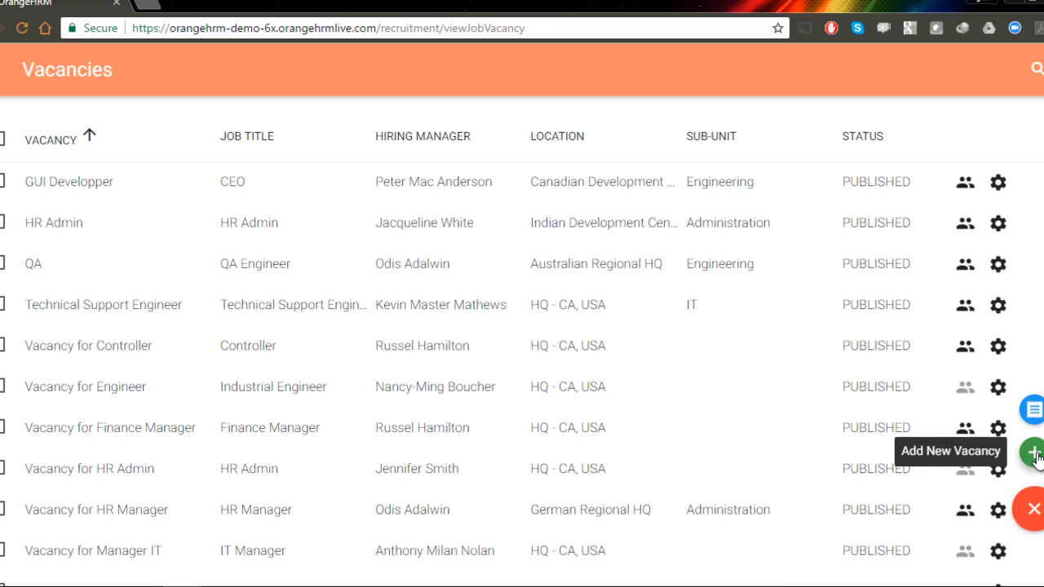
left_click(1033, 453)
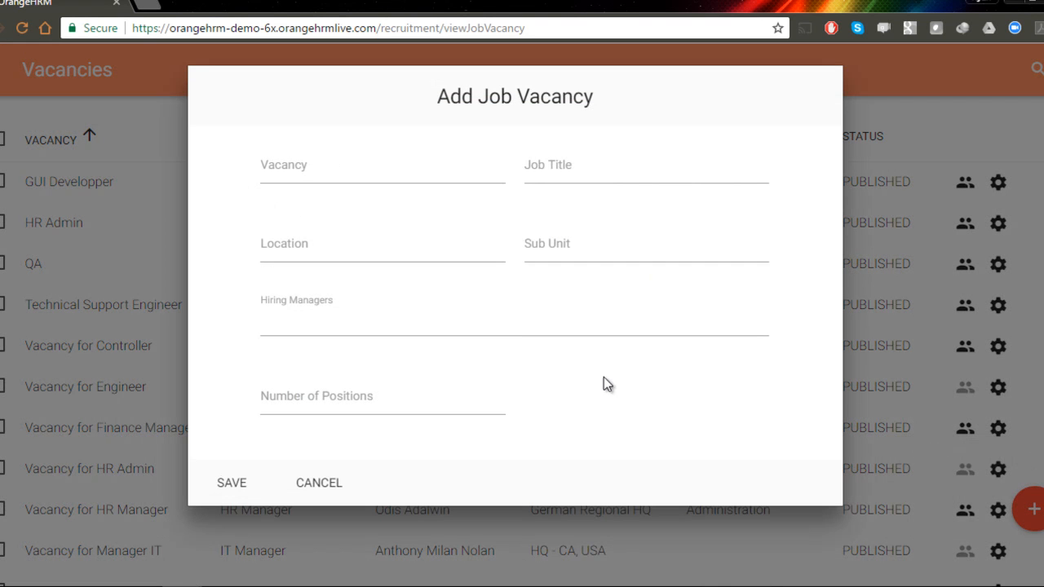
left_click(367, 169)
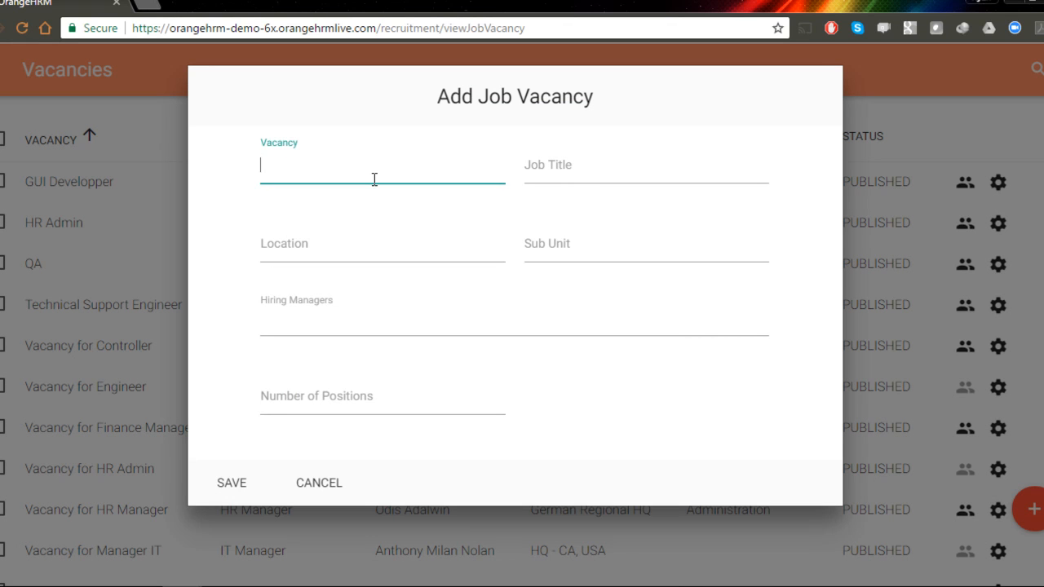
type("Vacancy for Tech Support")
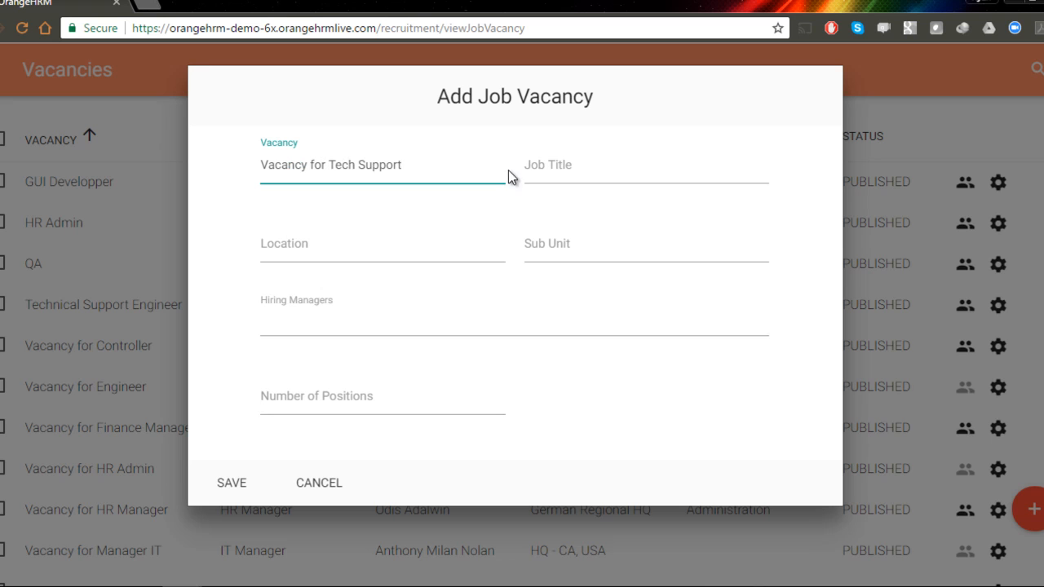
left_click(548, 169)
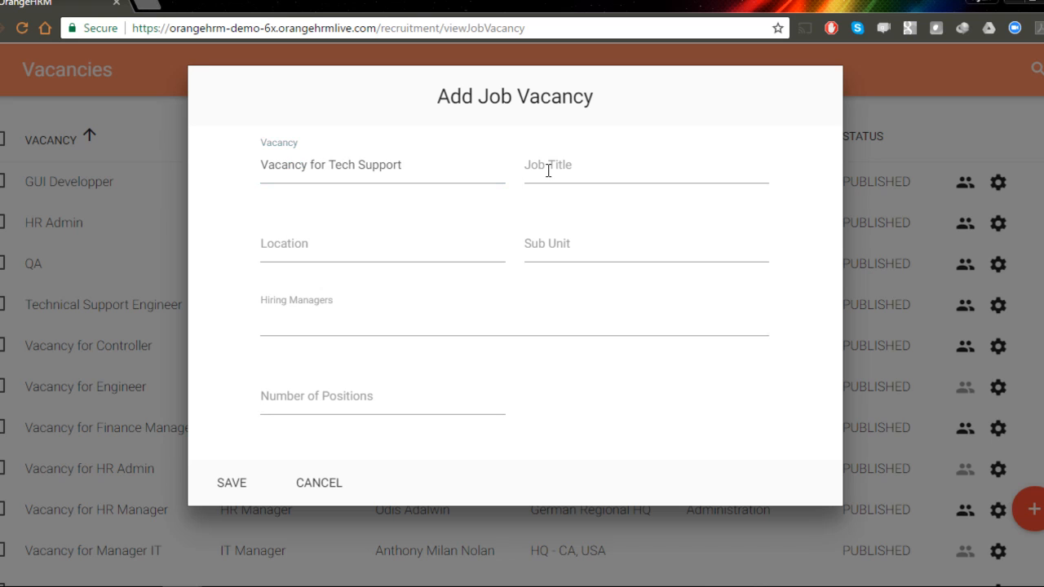
left_click_drag(754, 183, 750, 341)
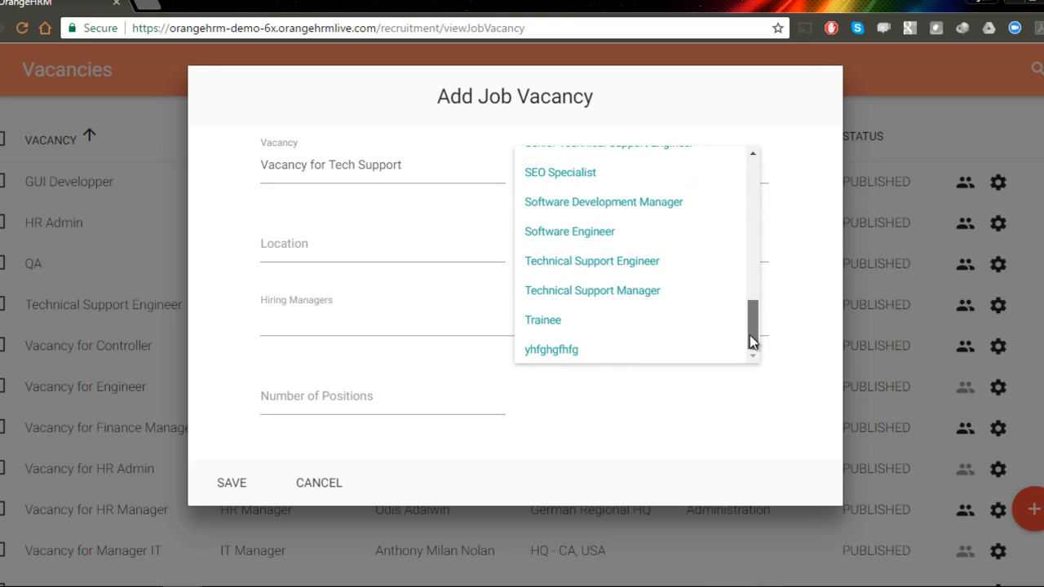
left_click(677, 272)
left_click(468, 179)
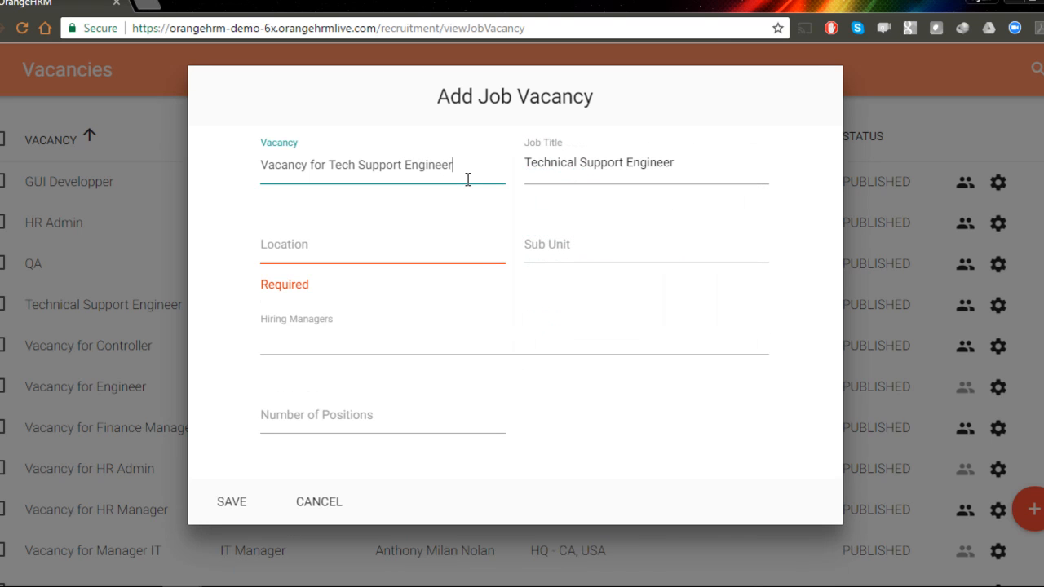
- Set the new vacancy's location to HQ - CA, USA
left_click(392, 241)
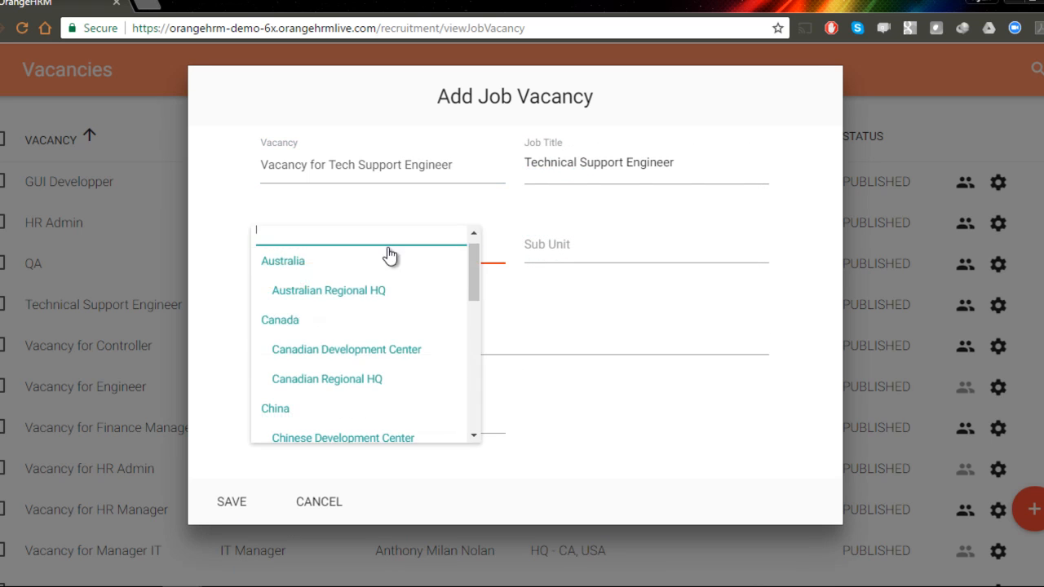
left_click_drag(475, 274, 465, 406)
left_click(376, 385)
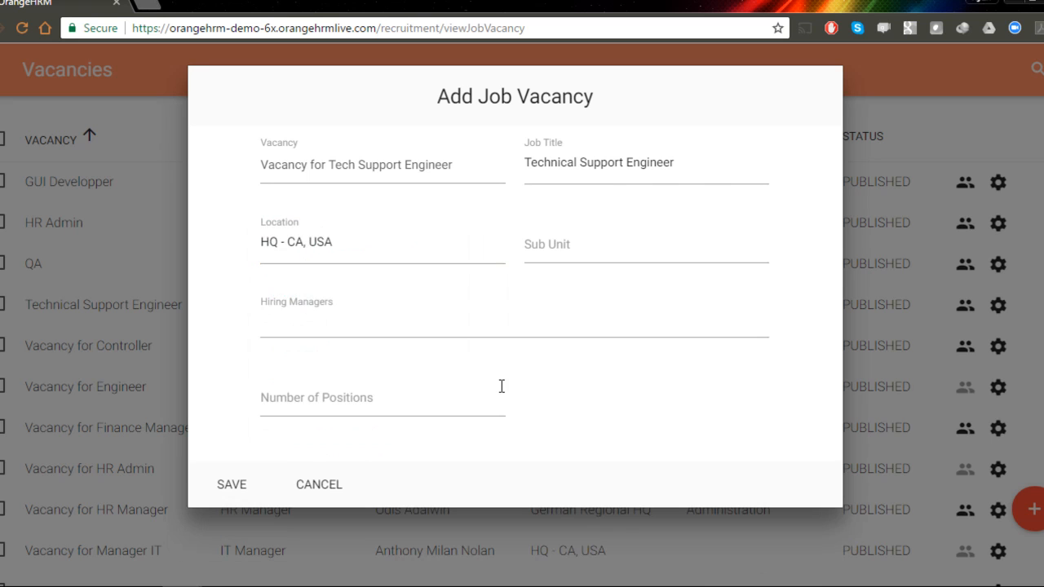
- Set the new vacancy's location to Texas R&D and its sub unit to IT
left_click(423, 253)
left_click_drag(473, 284, 470, 436)
left_click(408, 426)
left_click(606, 245)
left_click(573, 375)
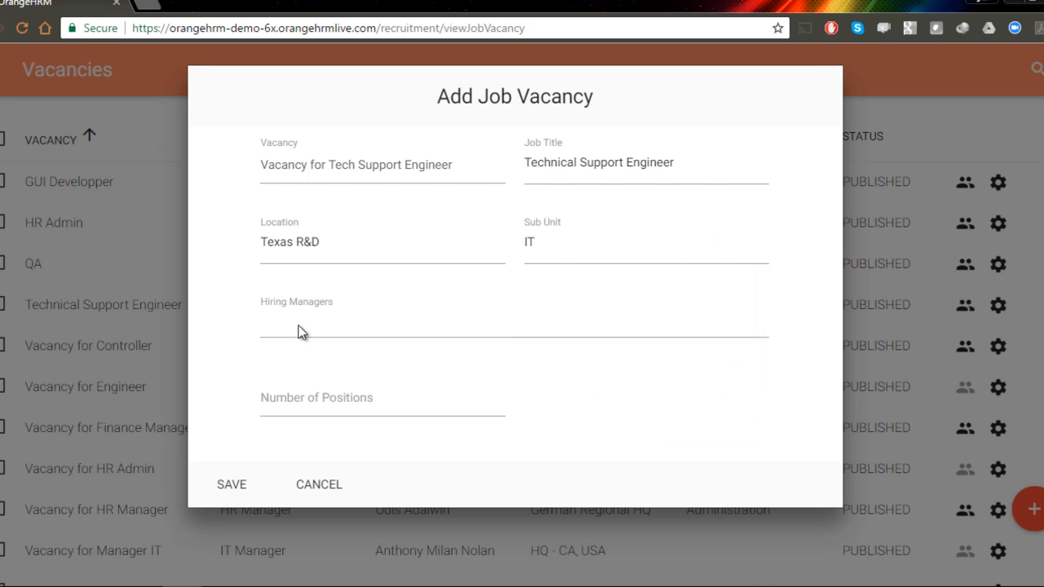
- Assign the employee listed with a profile photo as the vacancy's hiring manager
left_click(298, 329)
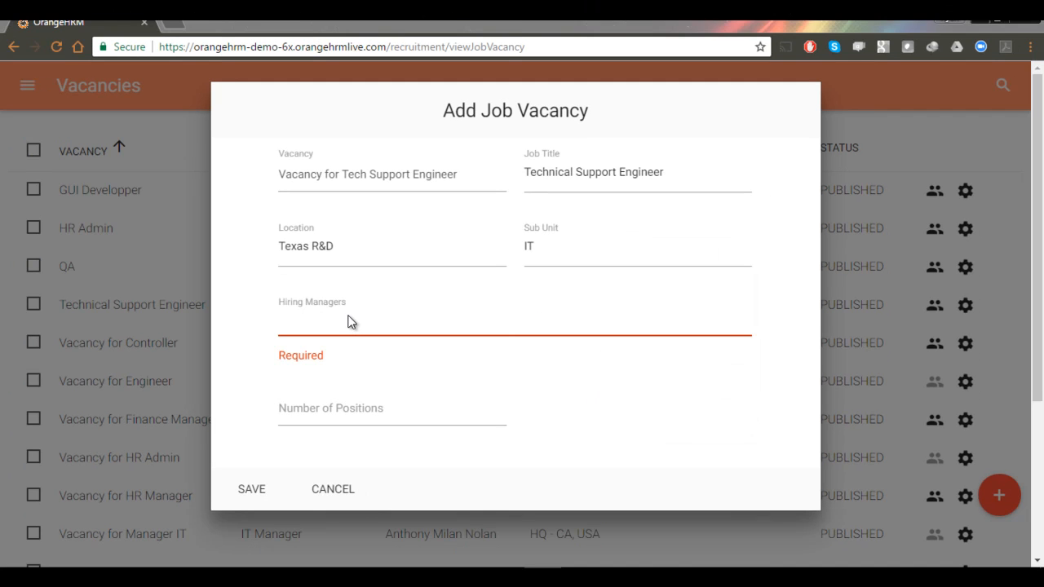
left_click(349, 321)
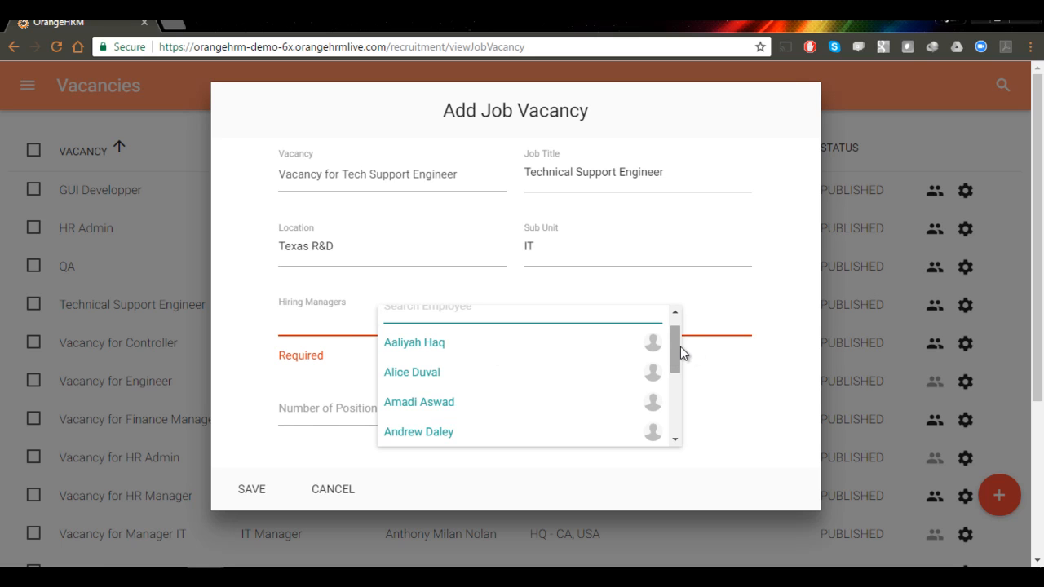
left_click_drag(676, 346, 604, 389)
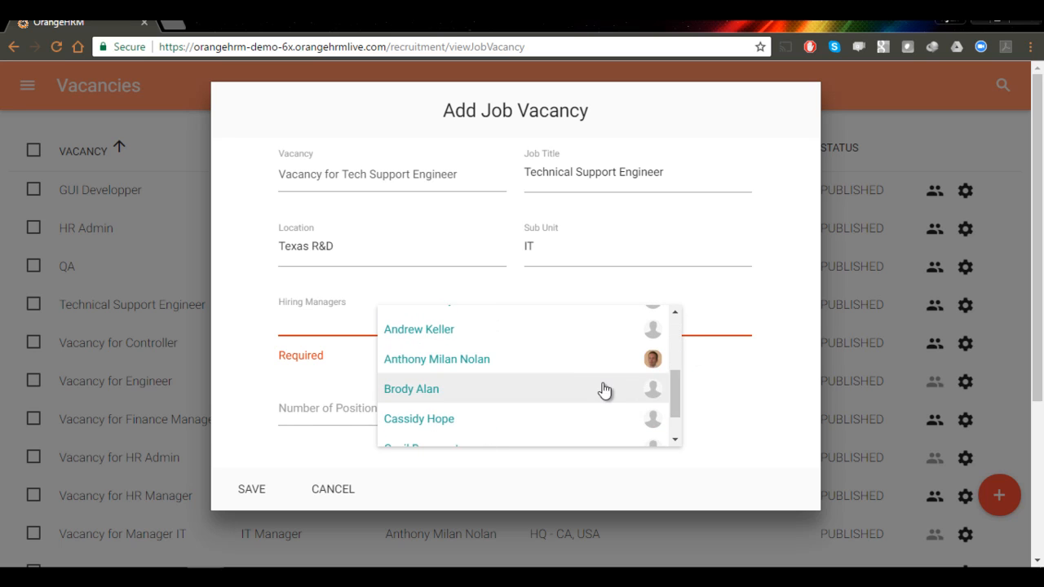
left_click(561, 360)
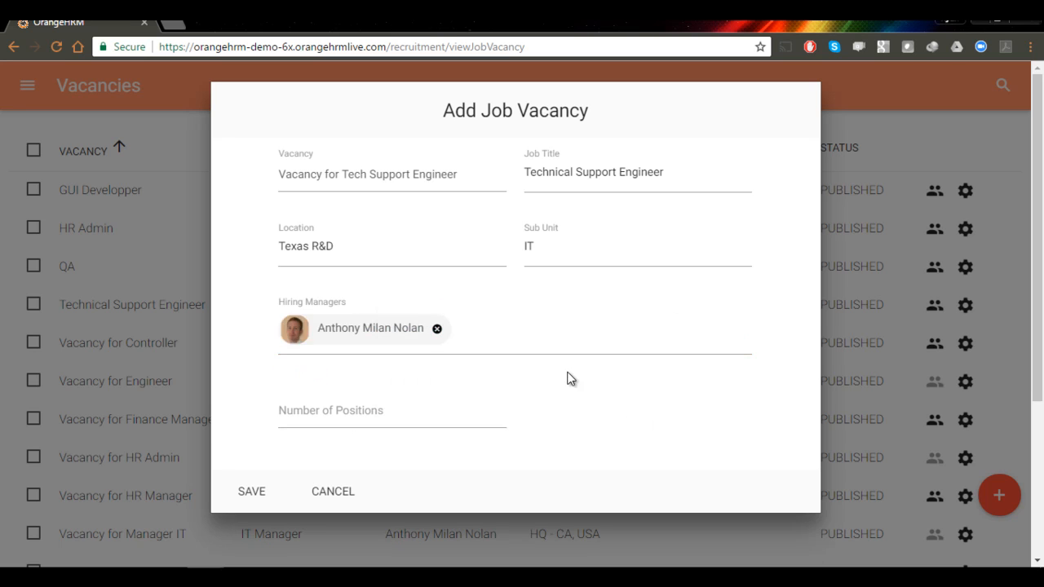
- Set the number of positions to 1 and save the vacancy
left_click(350, 417)
type("2")
key("BackSpace")
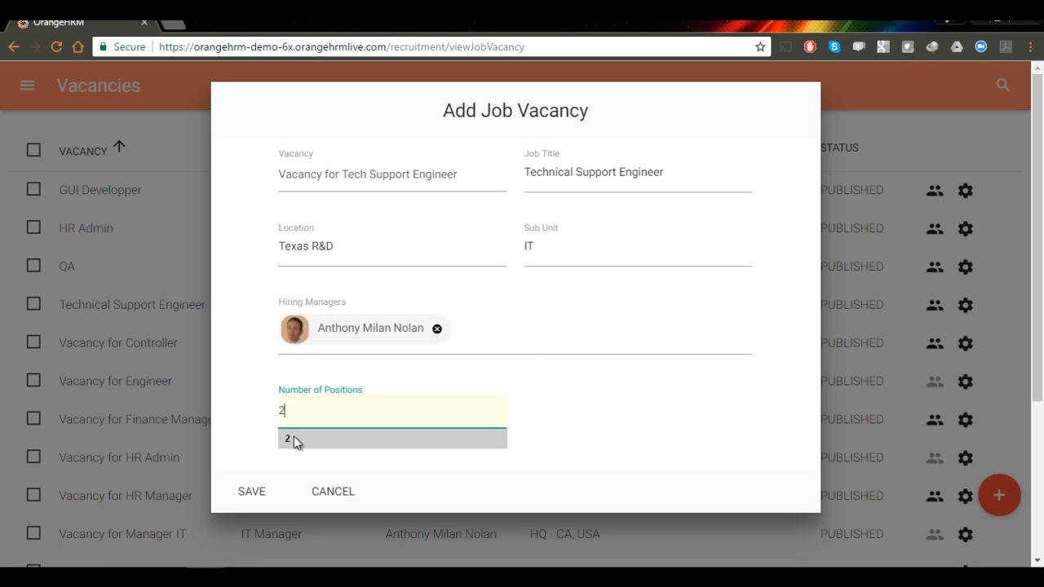
type("1")
left_click(253, 491)
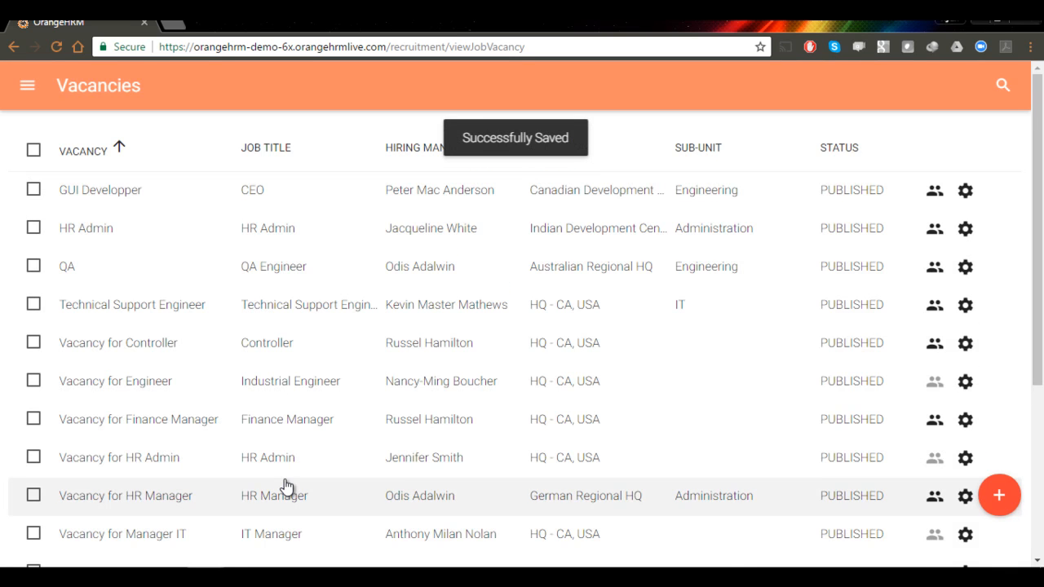
- View the candidate list of the new Tech Support Engineer vacancy in Texas R&D, and return to the vacancy list
scroll(286, 487, "down", 4)
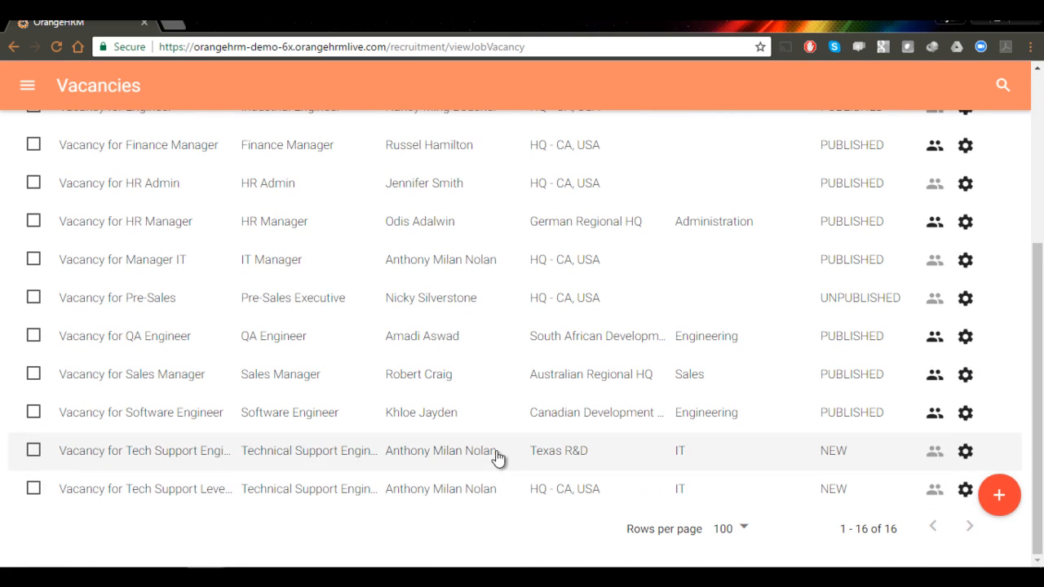
left_click(170, 450)
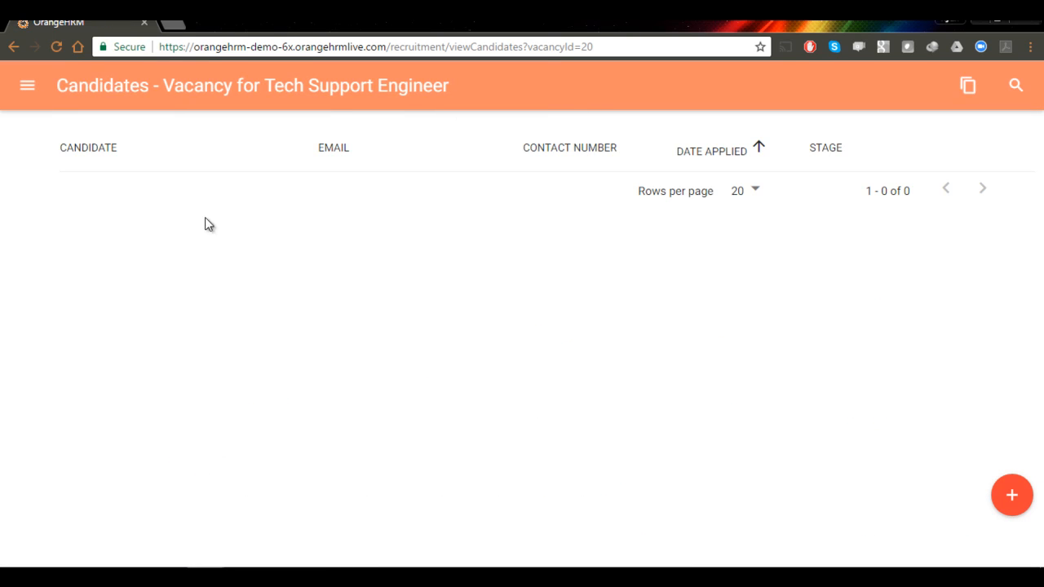
left_click(14, 47)
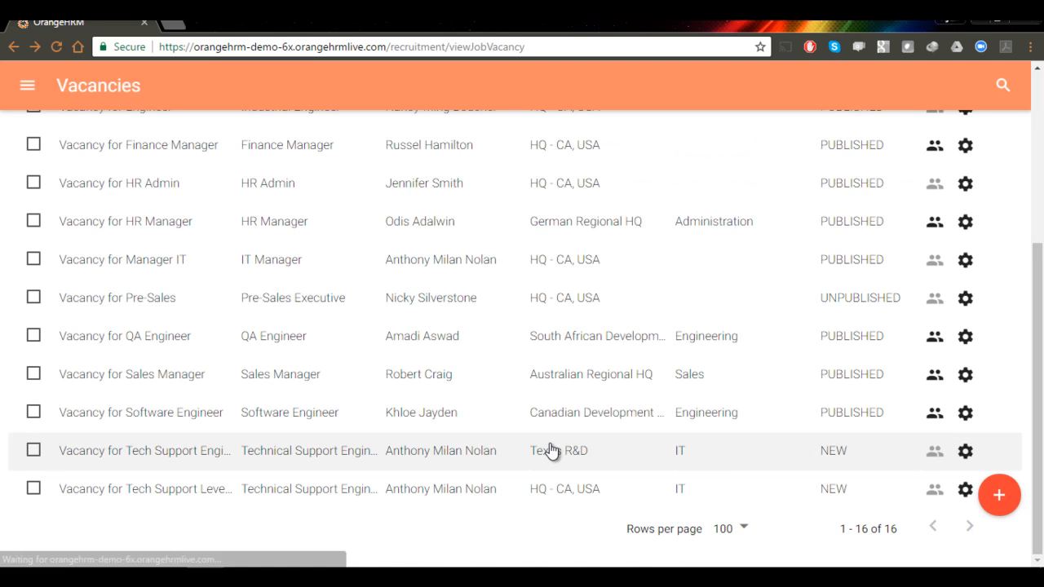
- Open the settings of the Tech Support Engineer vacancy in Texas R&D and review its info, workflow and job posting pages
left_click(964, 454)
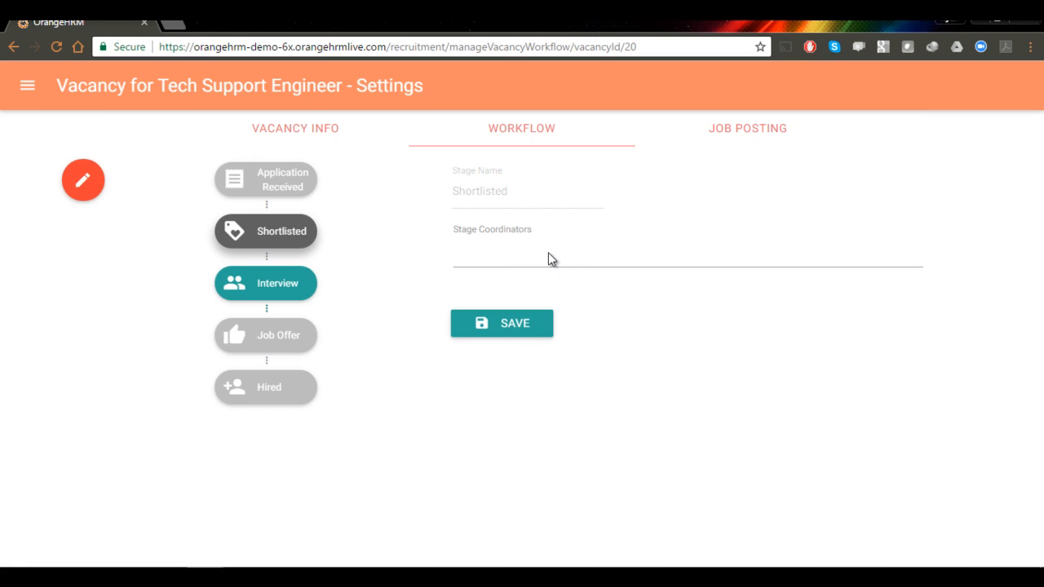
left_click(311, 131)
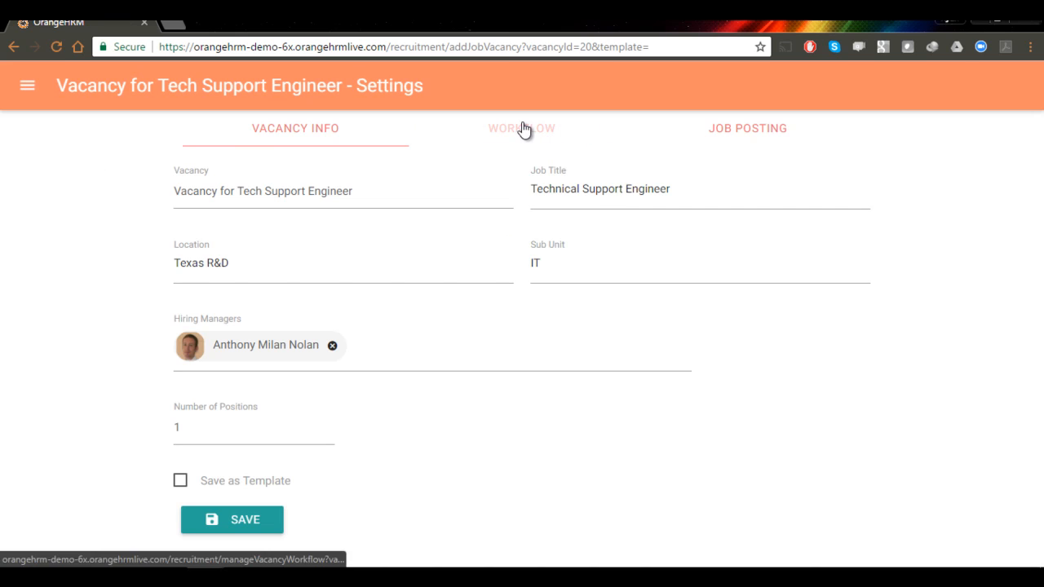
left_click(522, 130)
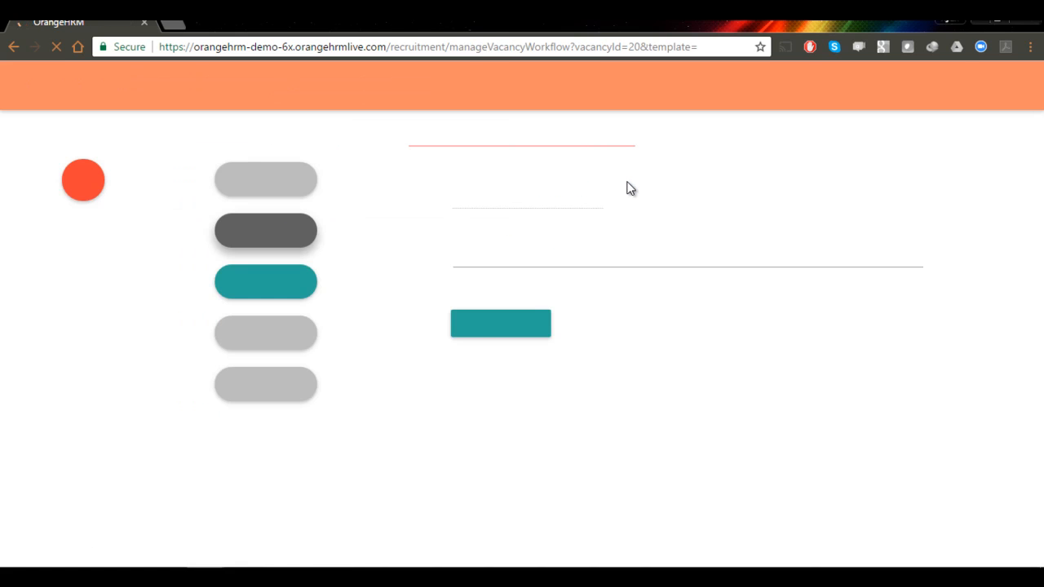
left_click(731, 131)
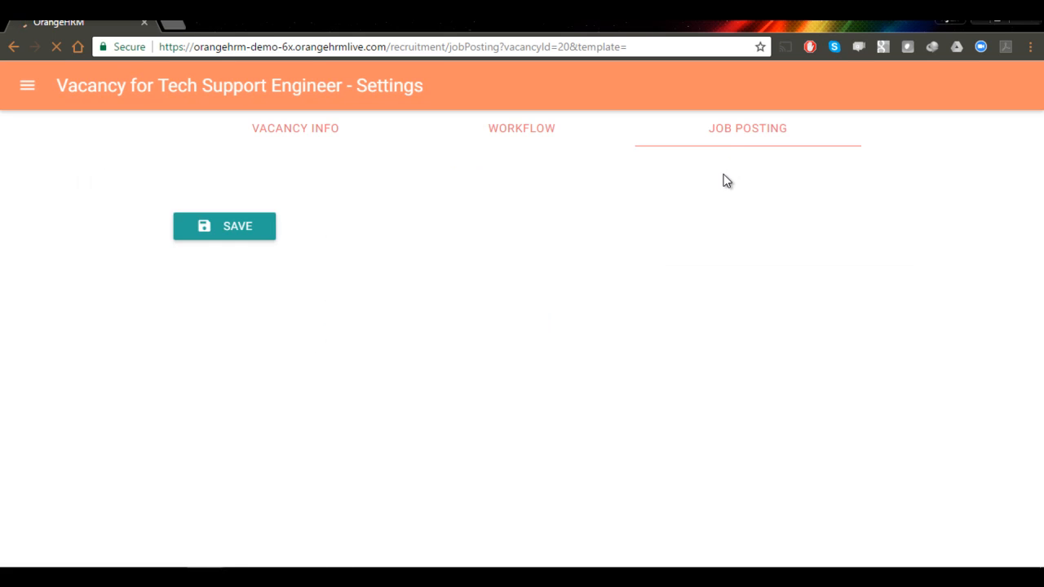
- Open the Tech Support Engineer vacancy's workflow for modification
left_click(528, 135)
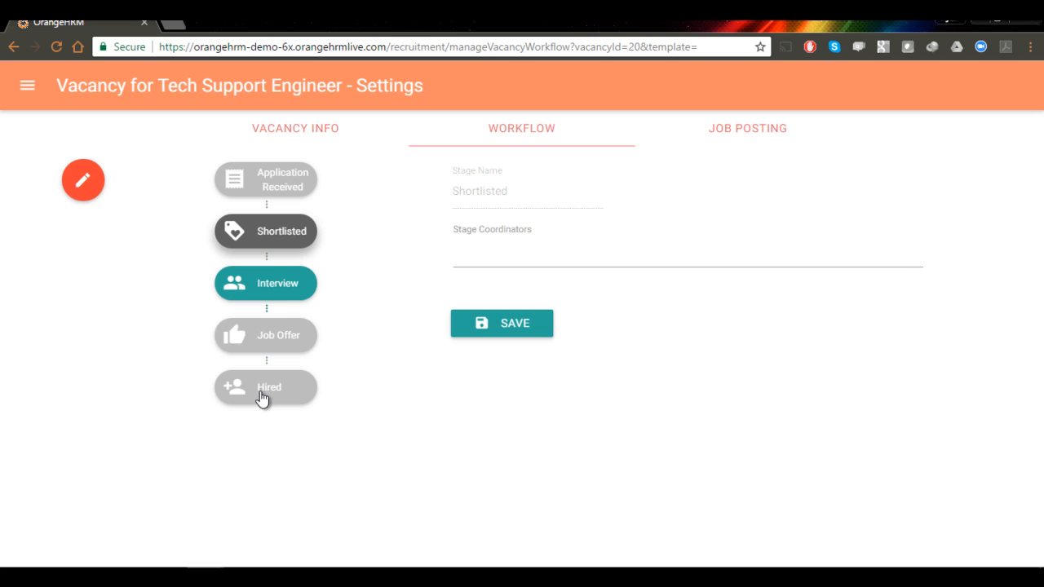
left_click(79, 180)
left_click_drag(824, 200, 816, 160)
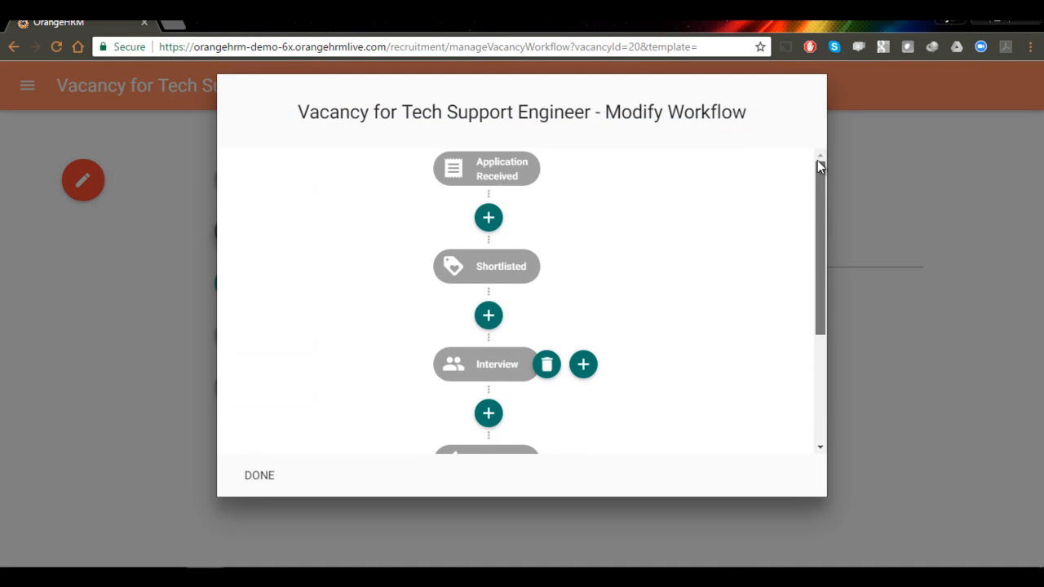
left_click(488, 217)
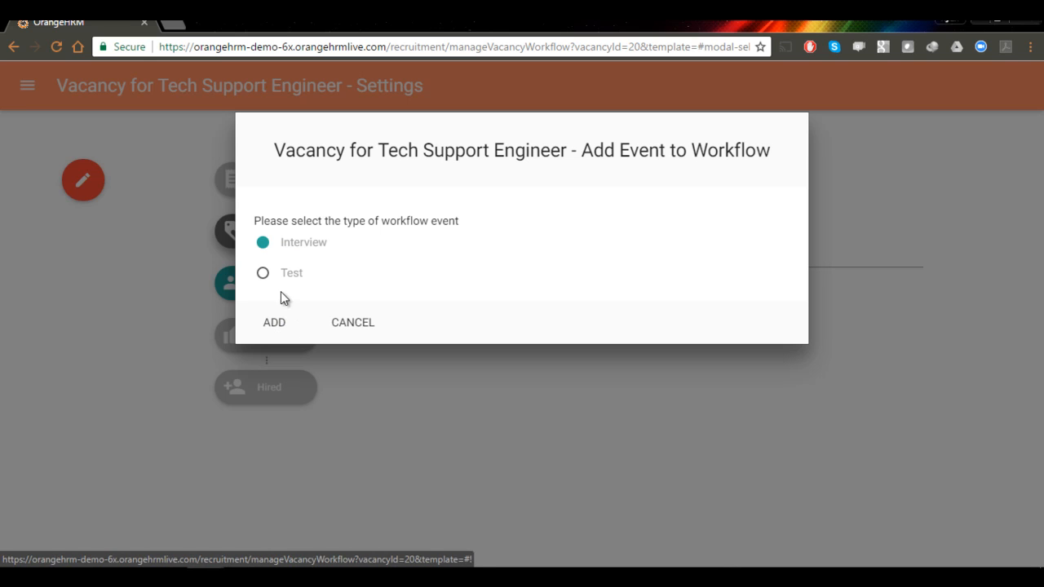
left_click(282, 273)
left_click(275, 323)
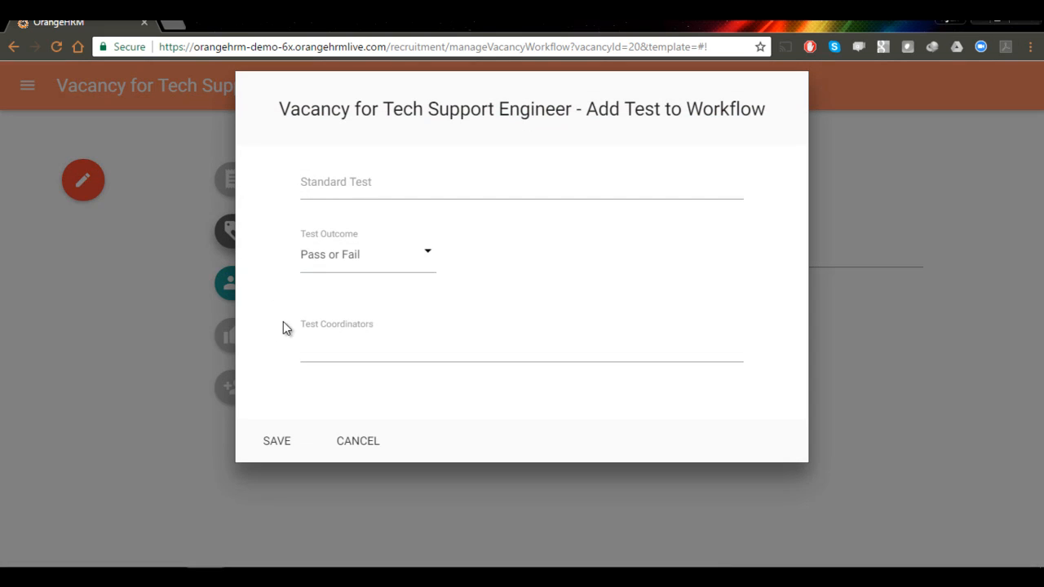
left_click(396, 178)
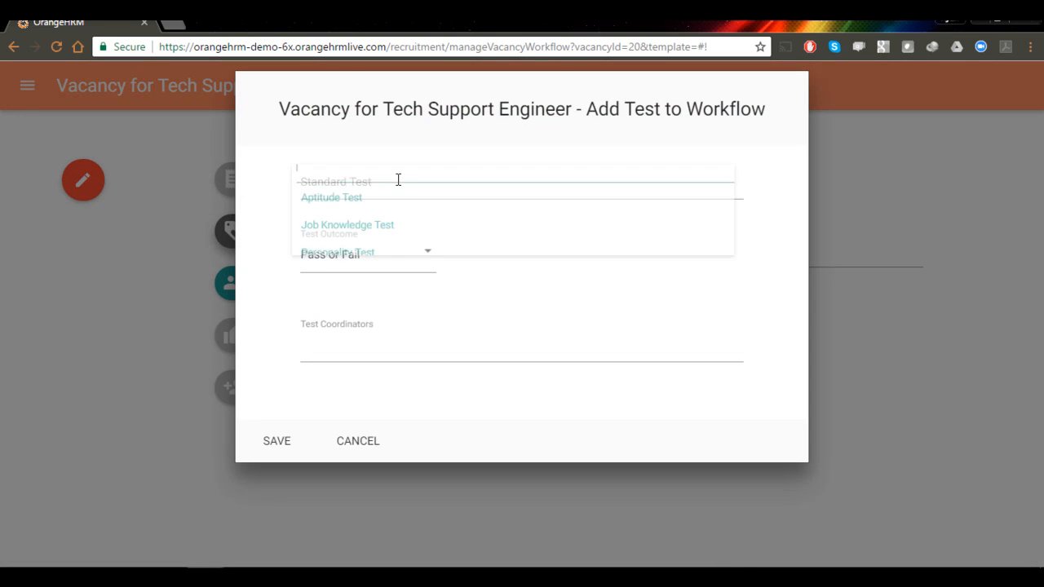
scroll(726, 225, "down", 2)
scroll(725, 185, "up", 2)
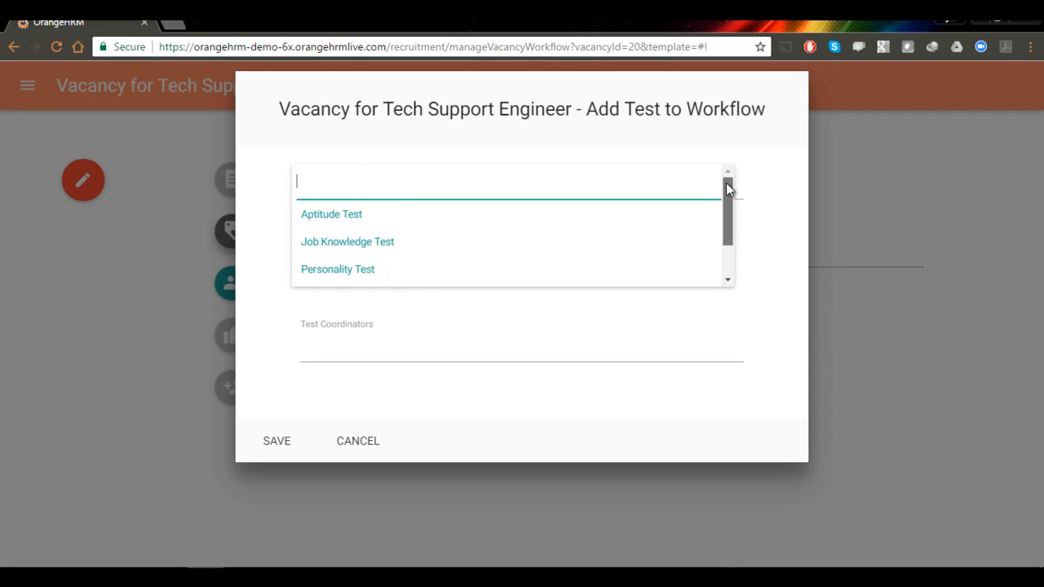
left_click(776, 181)
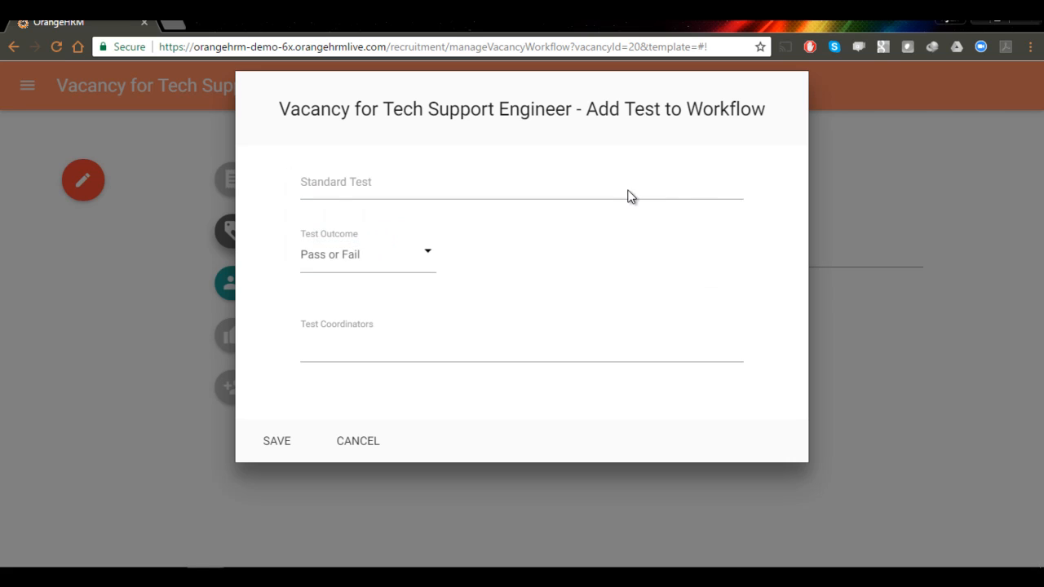
left_click(632, 187)
left_click(767, 184)
left_click(395, 265)
left_click(390, 297)
left_click(372, 445)
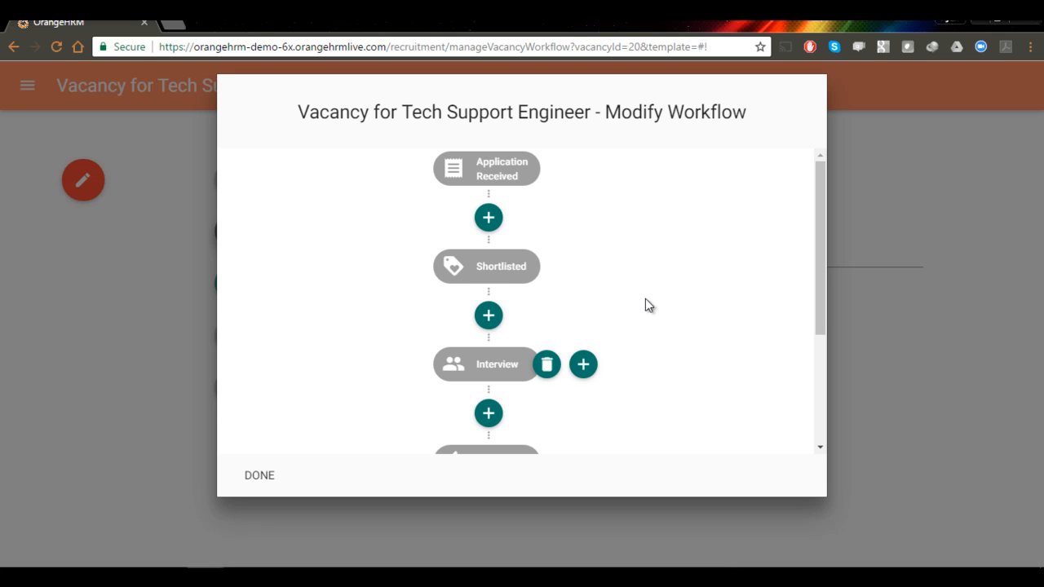
left_click(489, 316)
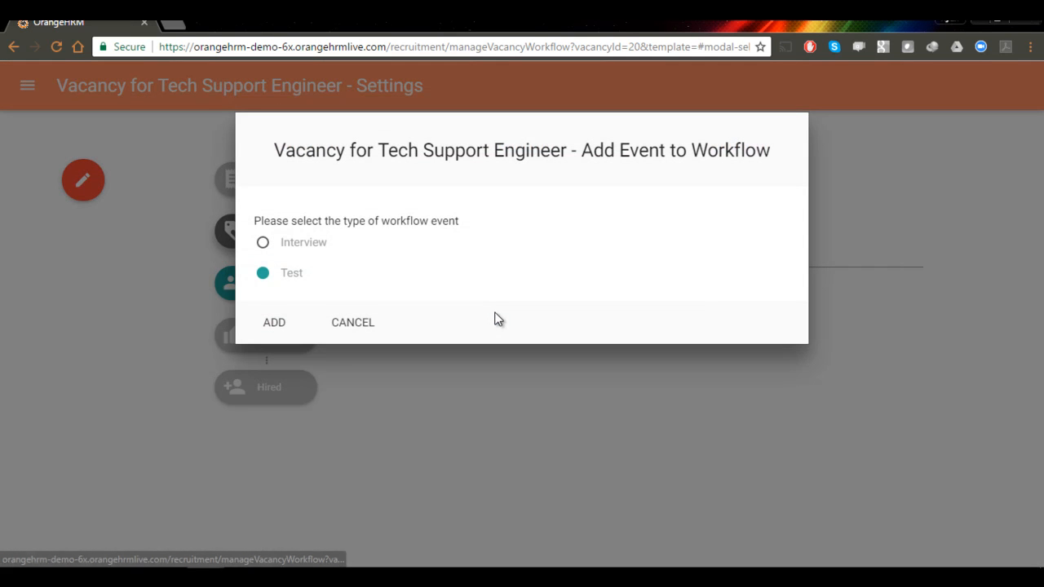
left_click(346, 324)
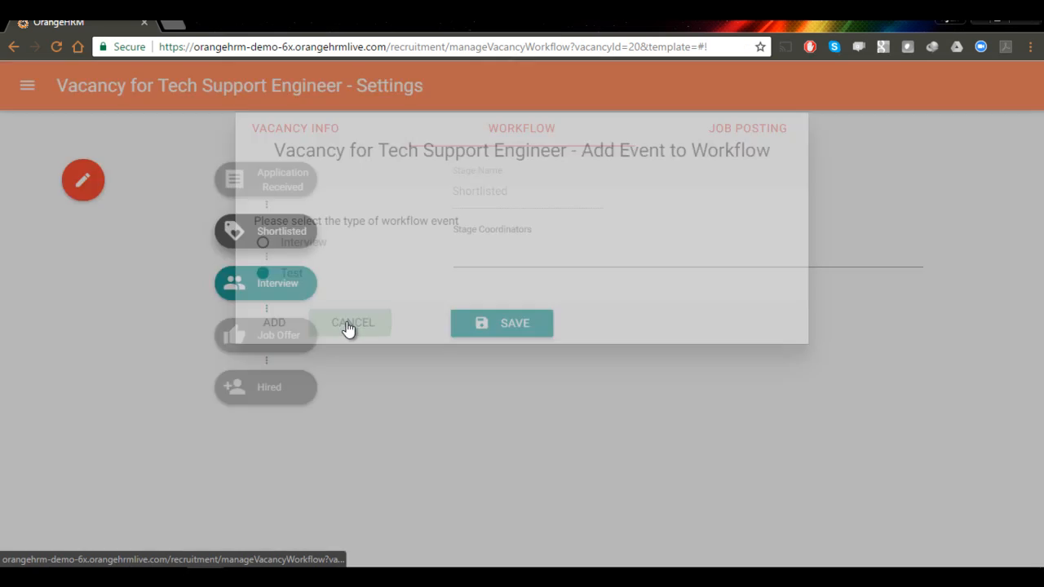
scroll(644, 324, "down", 3)
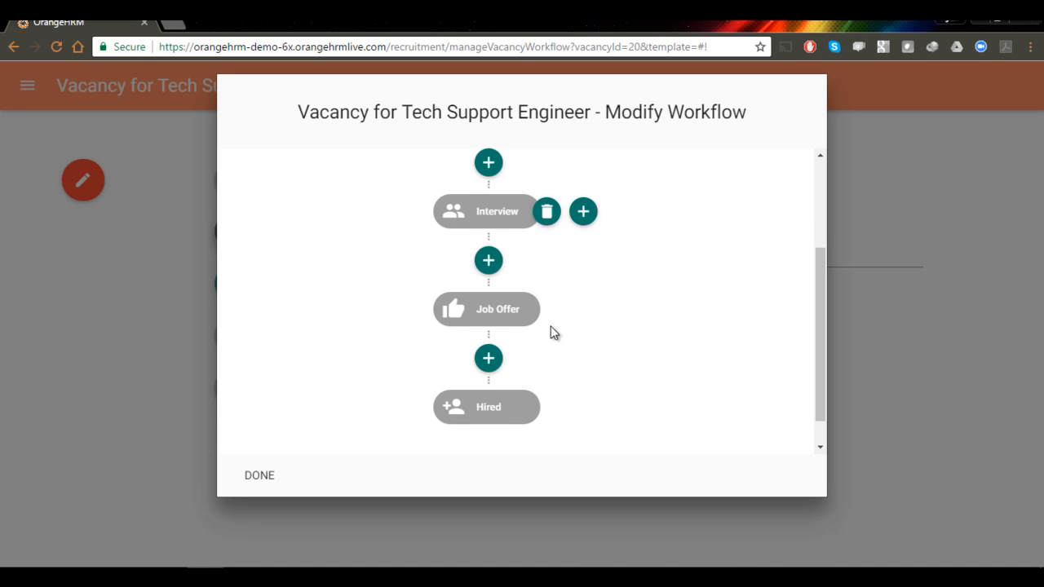
scroll(548, 328, "up", 2)
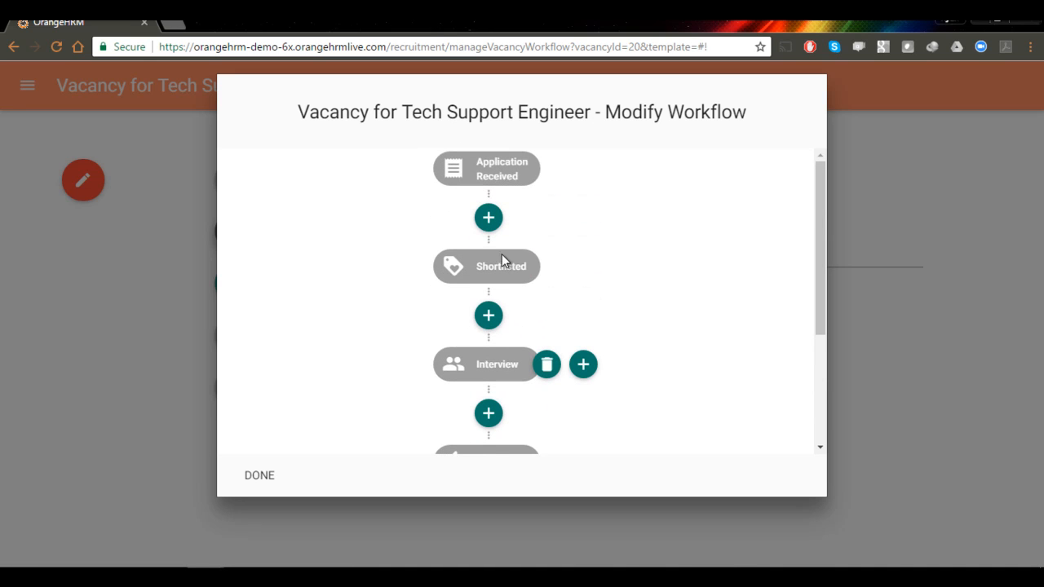
left_click(488, 315)
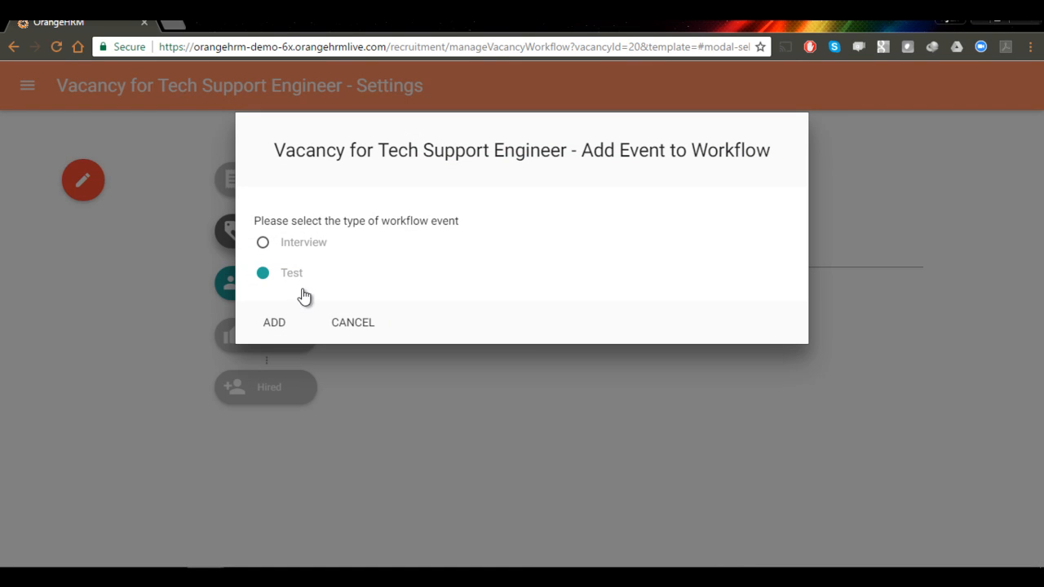
left_click(351, 323)
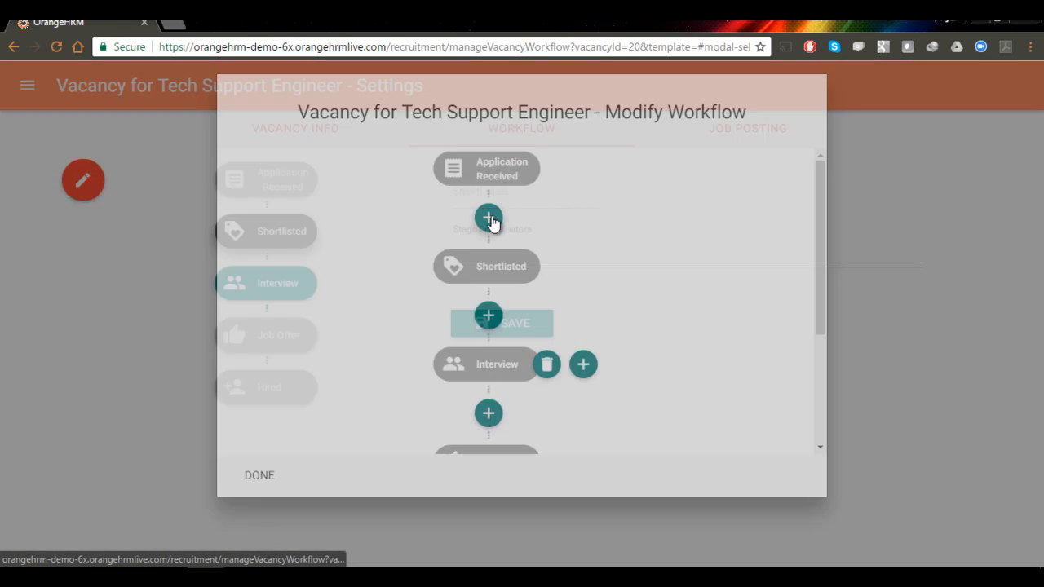
- Add a Test event between Application Received and Shortlisted, choosing Aptitude Test as the standard test
left_click(489, 219)
left_click(275, 324)
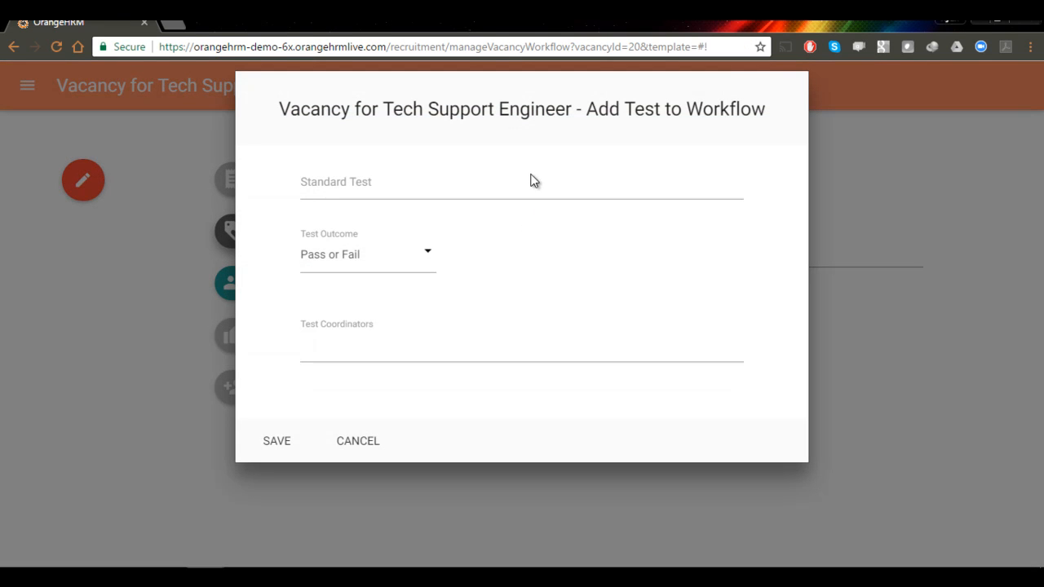
left_click(531, 180)
mouse_move(728, 199)
left_mouse_down()
mouse_move(727, 213)
mouse_move(726, 203)
left_mouse_up()
left_click(348, 196)
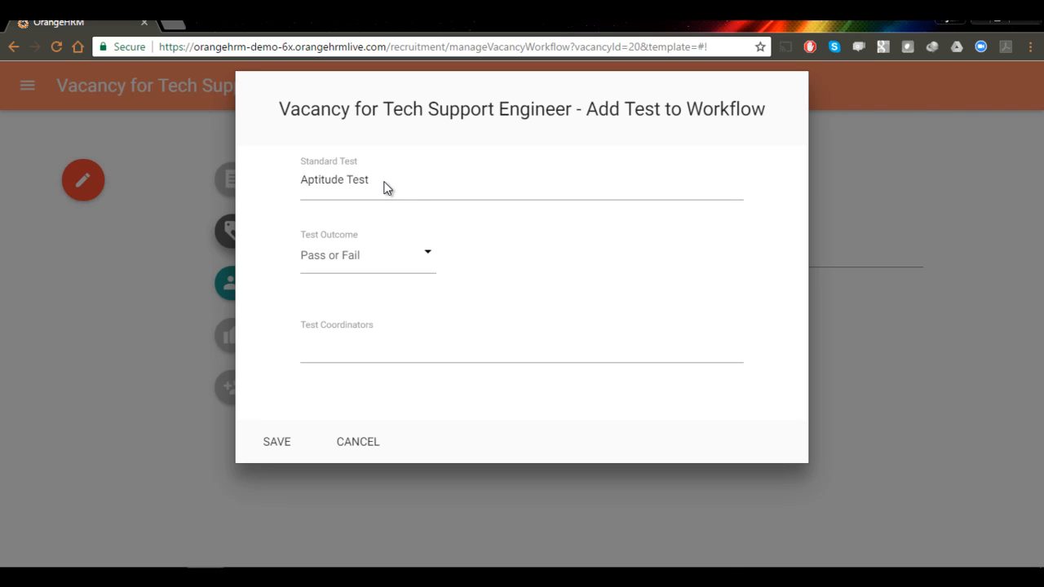
- Keep Pass or Fail as the test outcome, save the test without coordinators and finish modifying the workflow
left_click(384, 254)
left_click(391, 298)
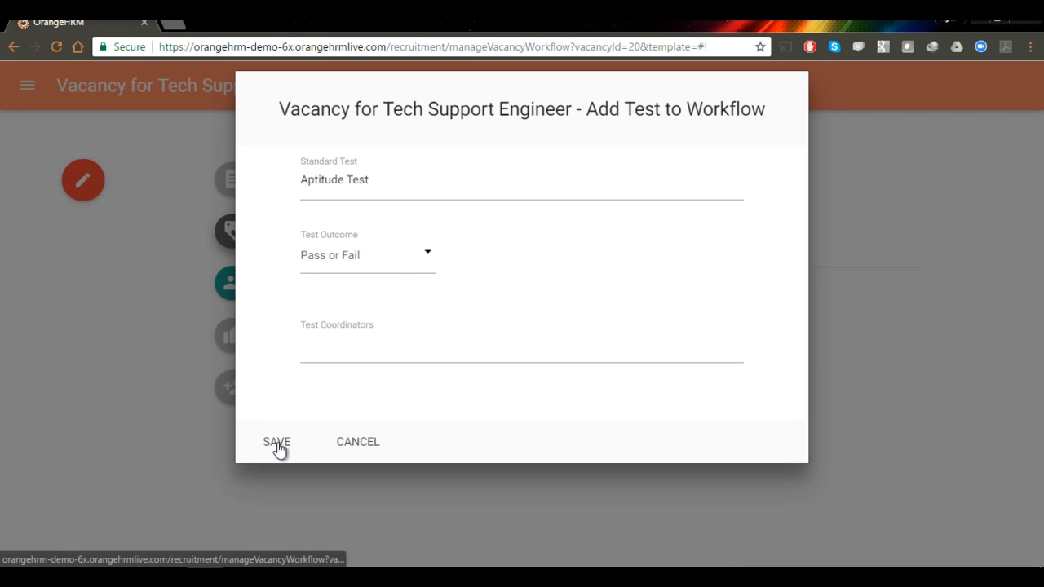
left_click(353, 346)
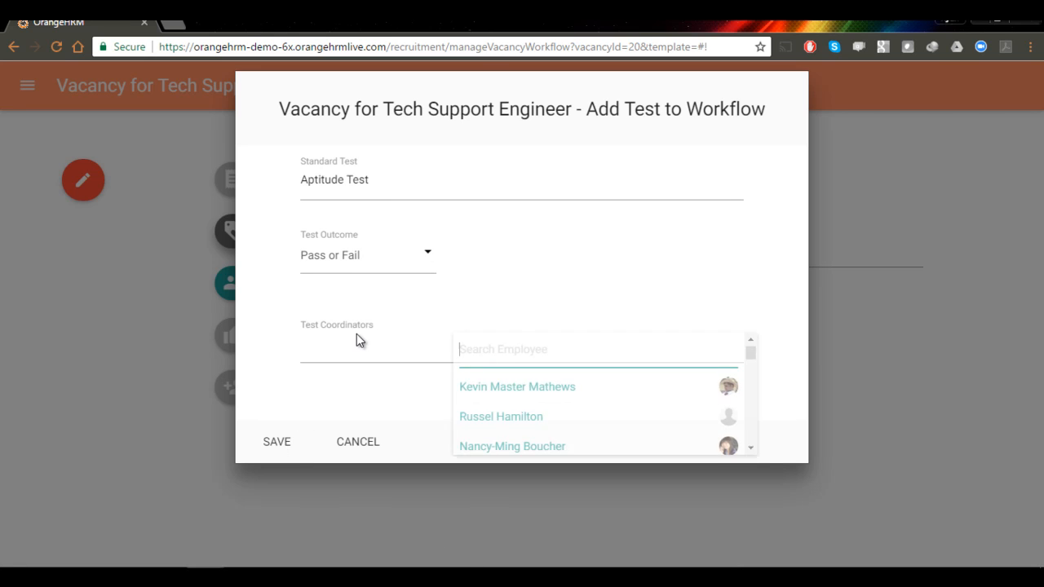
mouse_move(750, 354)
left_mouse_down()
mouse_move(751, 363)
mouse_move(748, 354)
left_mouse_up()
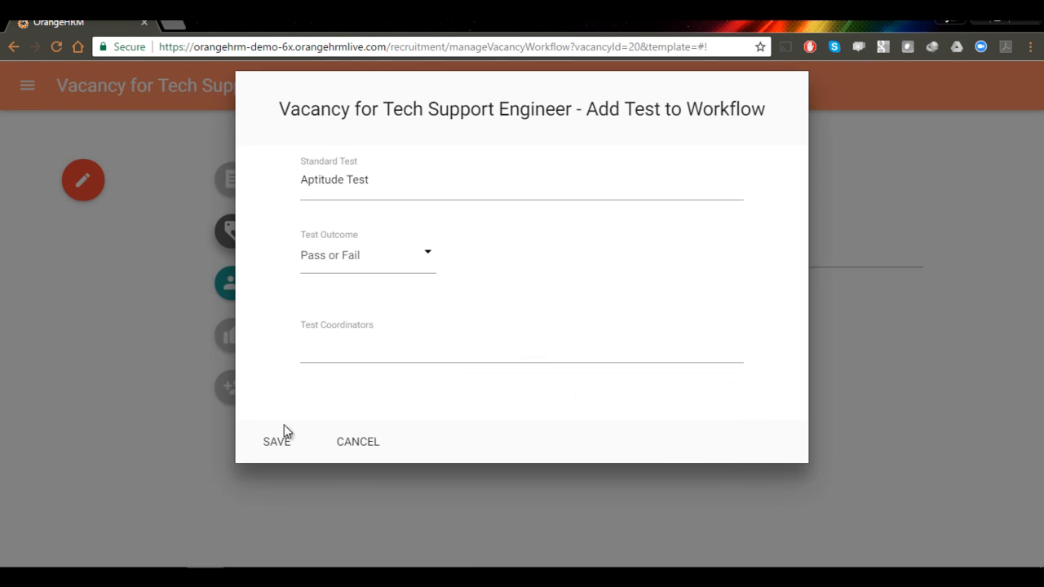
left_click(279, 439)
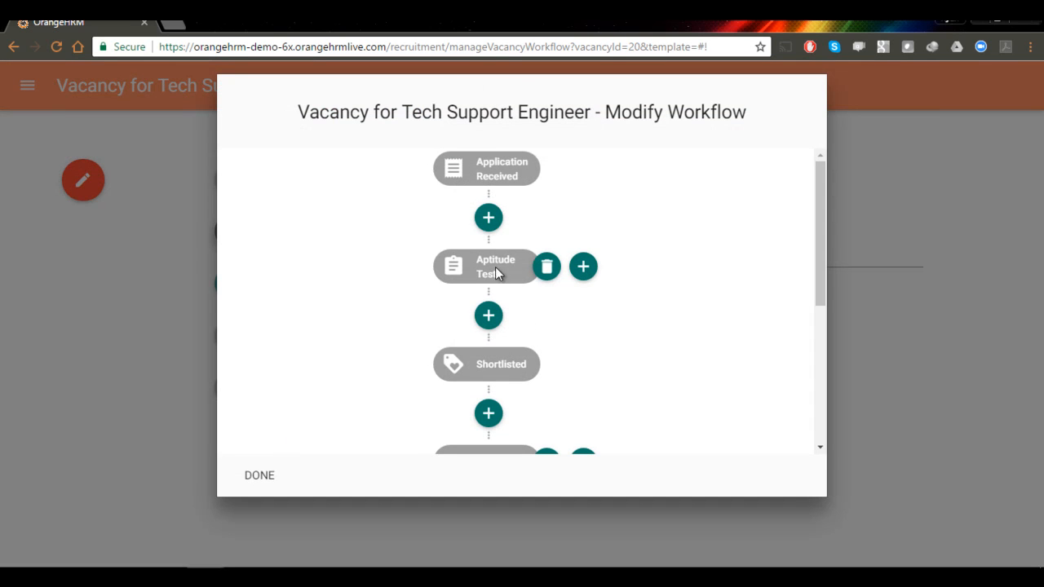
left_click(283, 474)
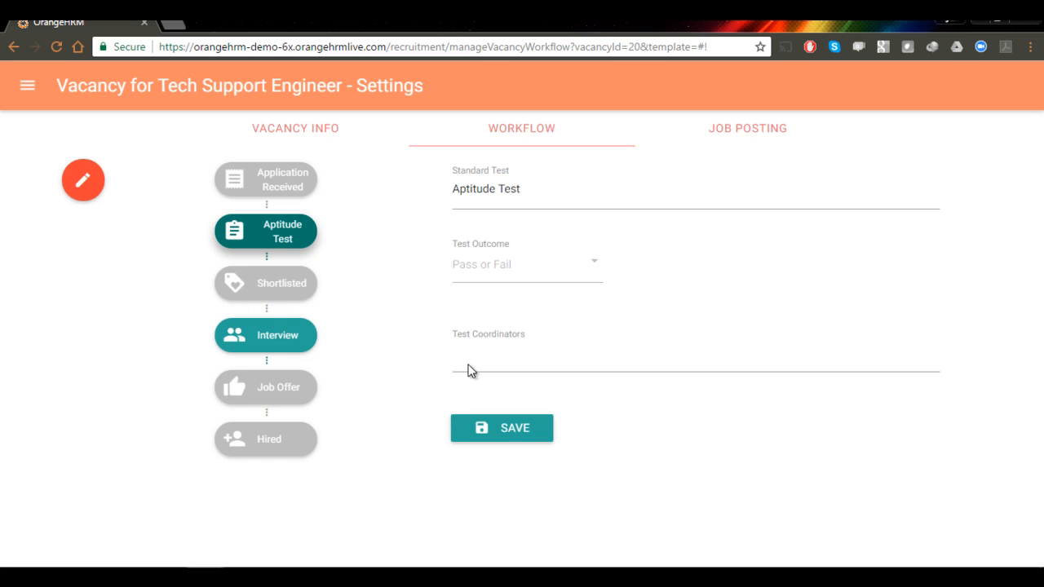
- Review the Application Received and Shortlisted stages and the employees selectable as stage coordinators
left_click(292, 192)
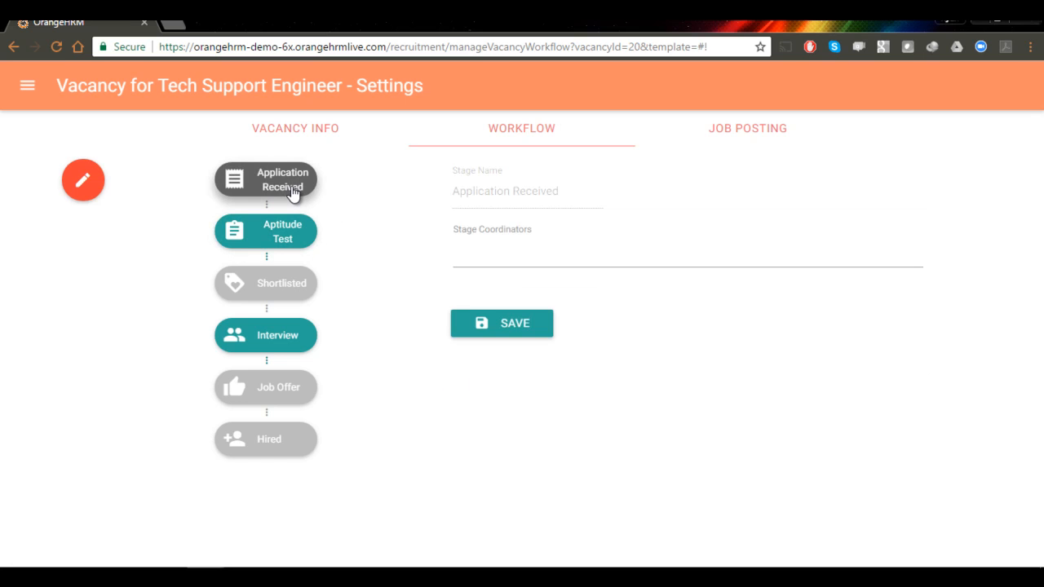
left_click(288, 285)
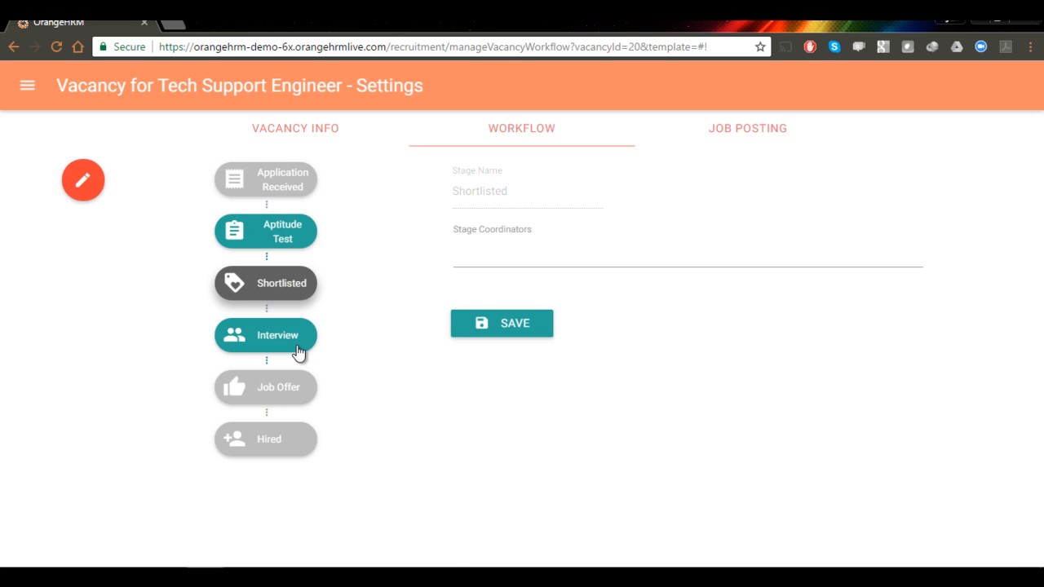
left_click(532, 260)
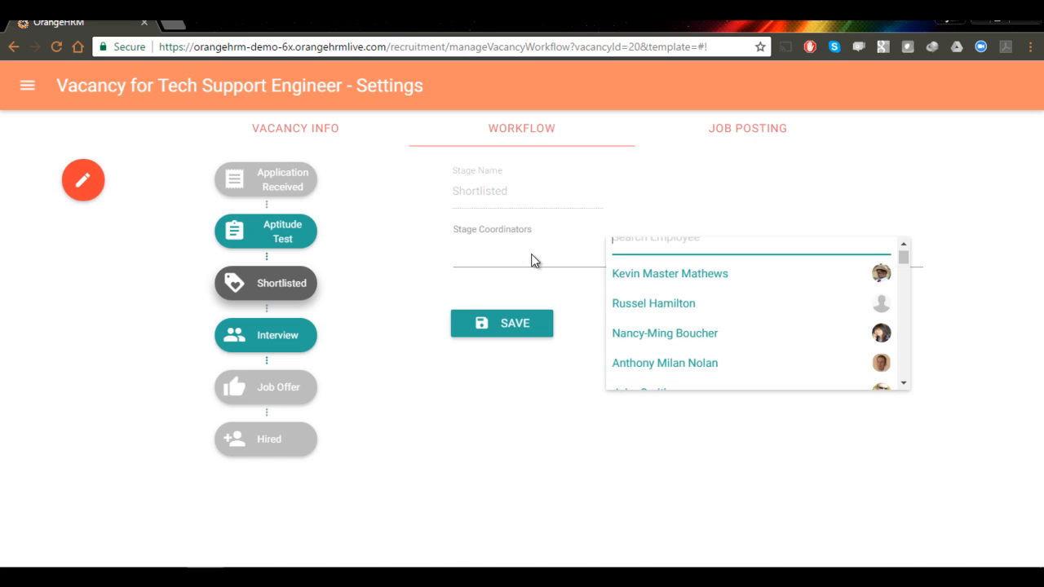
- Examine the Interview stage's type, interviewer and template options, and view the Job Offer stage
left_click(289, 341)
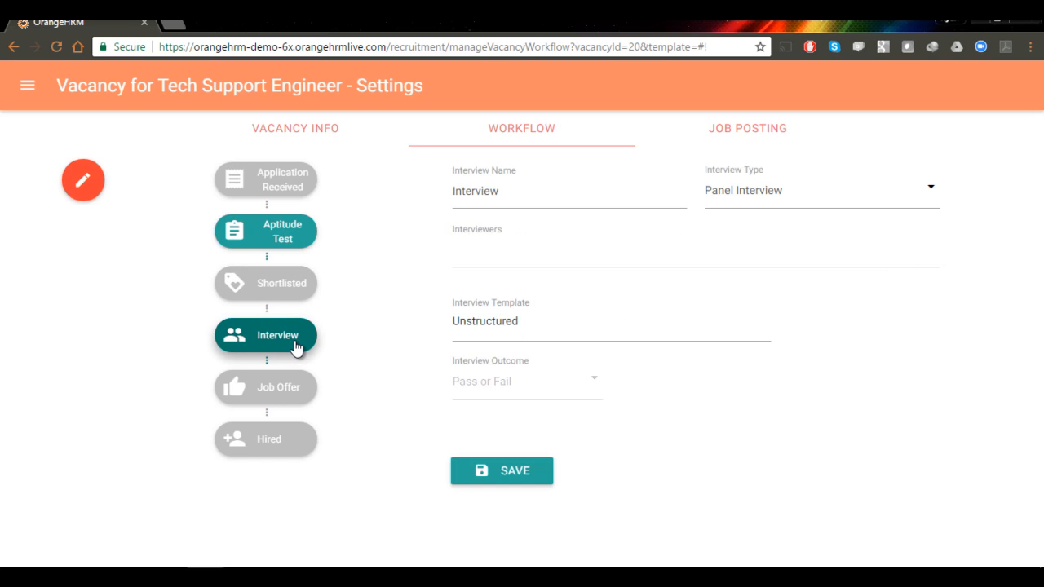
left_click(778, 199)
left_click(632, 213)
left_click(742, 194)
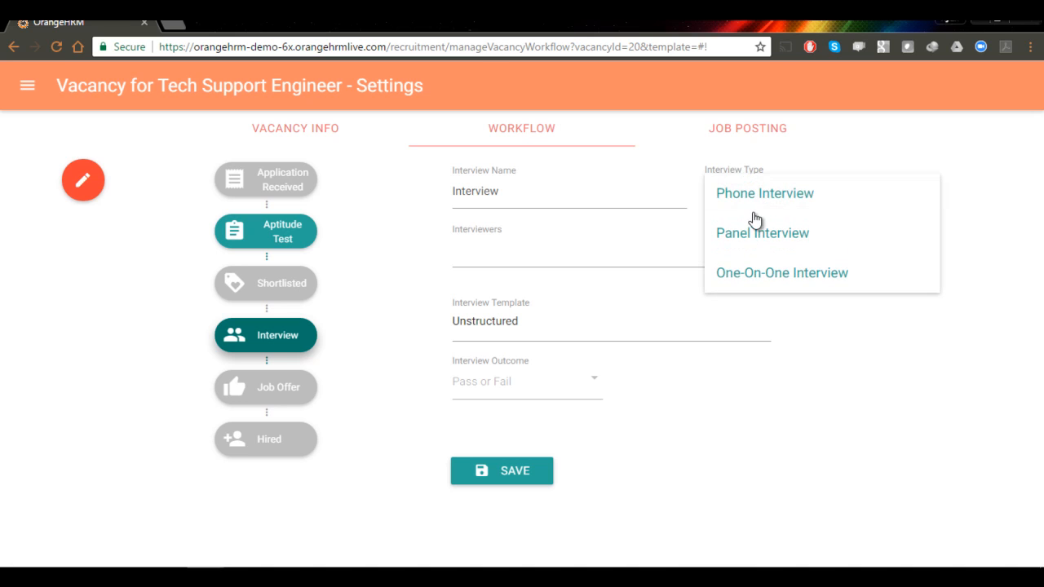
left_click(699, 196)
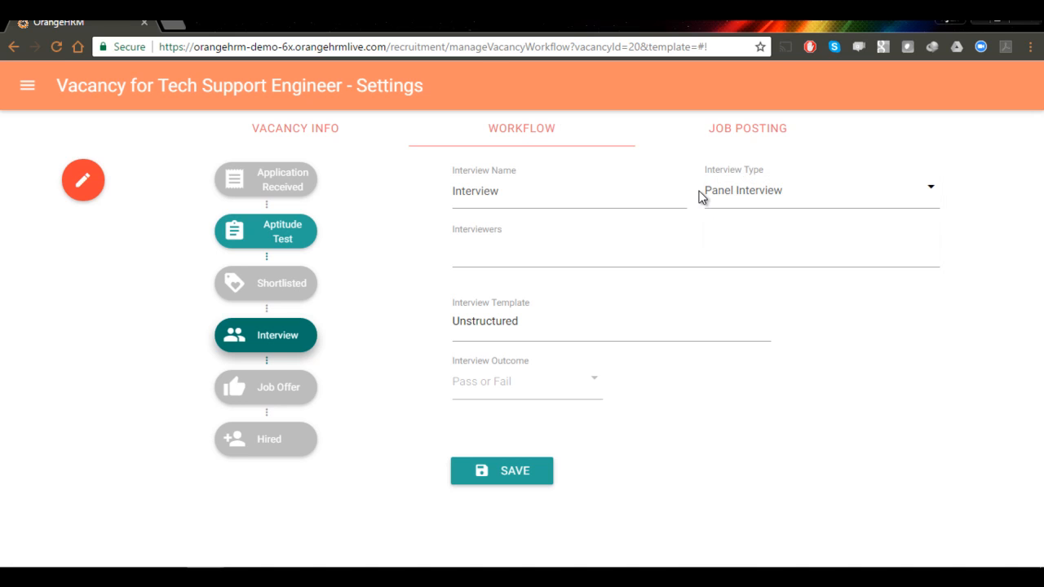
left_click(484, 252)
left_click(423, 281)
left_click(605, 323)
left_click(414, 349)
left_click(304, 405)
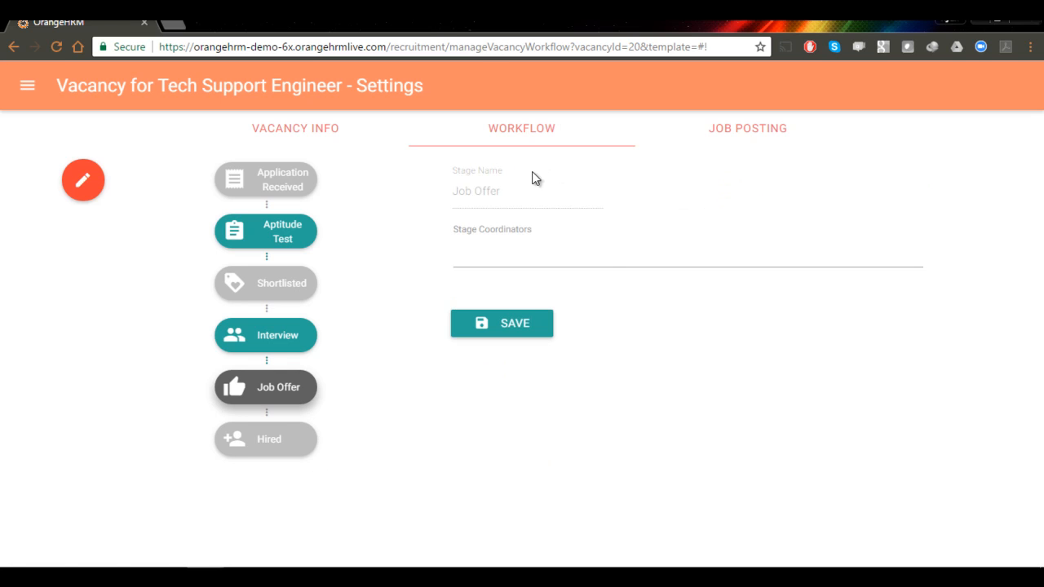
- Start the vacancy's job posting with the heading "Vacancy for Tech Support Engineer" followed by a blank line
left_click(746, 128)
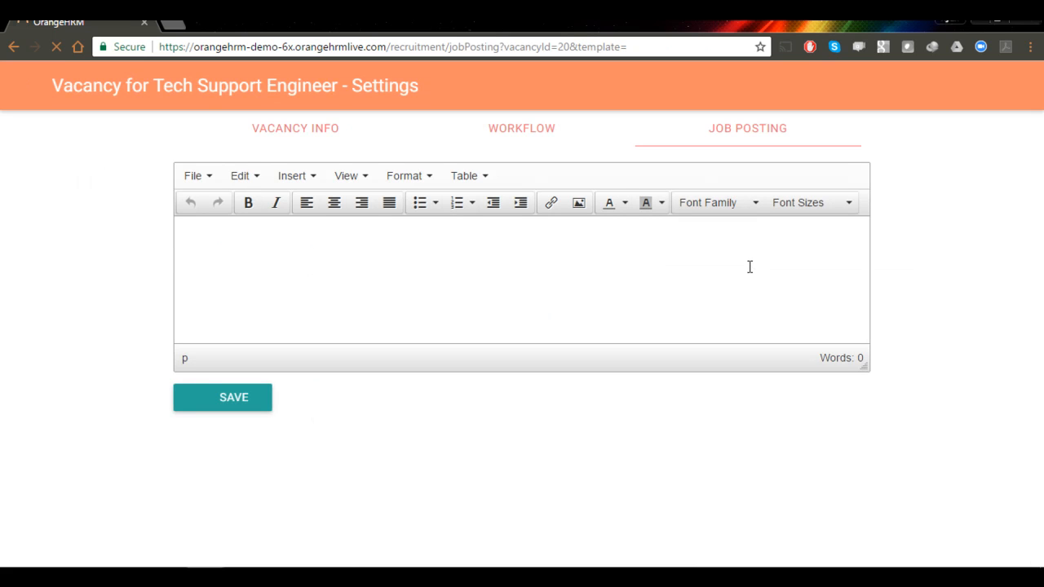
left_click(474, 267)
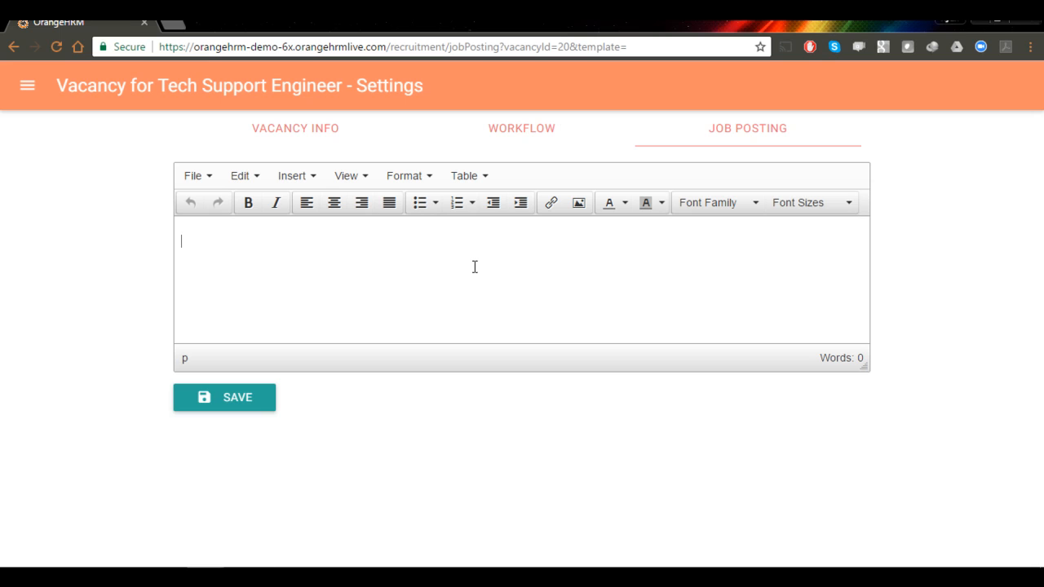
type("Vacancy for Tech Support")
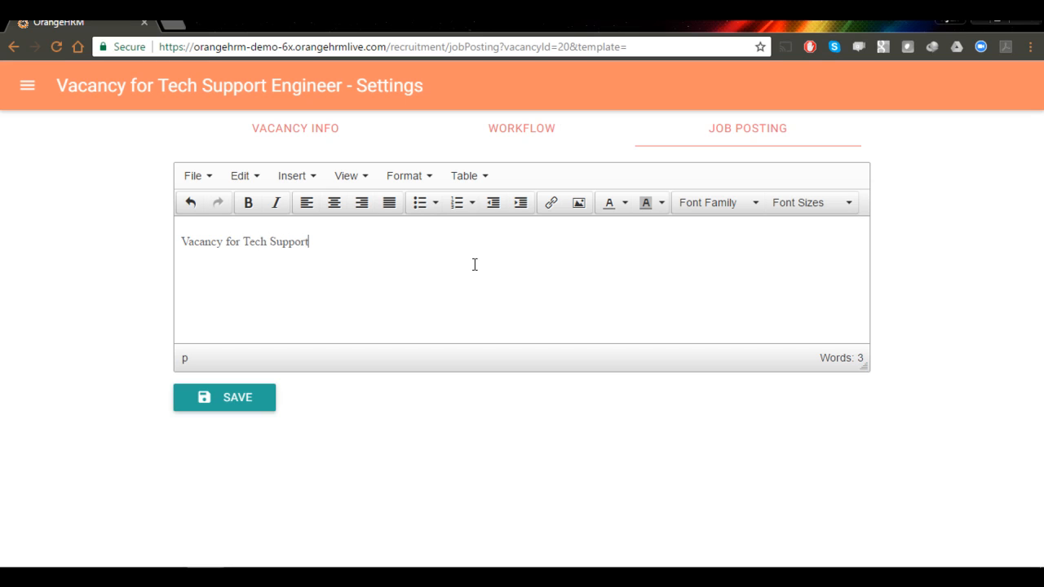
type(" Engineer")
key("Return")
key("Return")
- Add a "Job description:" line to the posting, followed by empty numbered lines 1) and 2)
type("Job description:")
key("Return")
type("1")
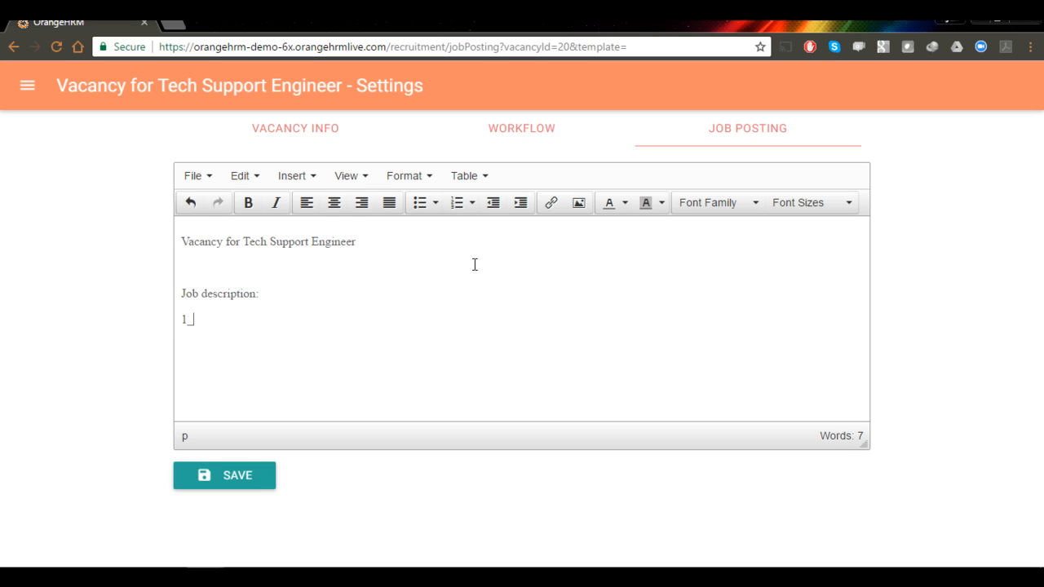
type(")")
key("Return")
type("2)")
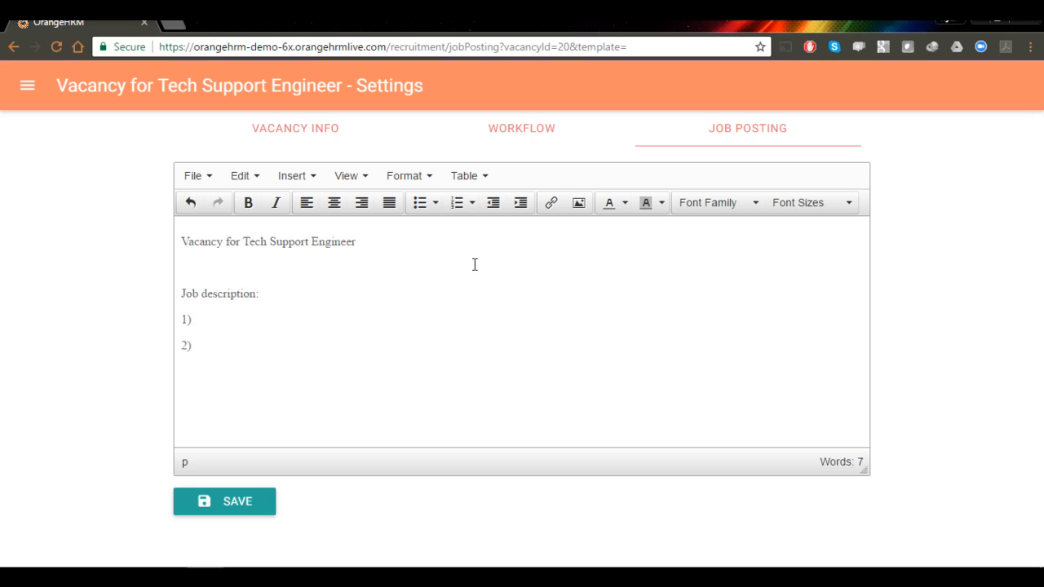
- After a blank line, add the closing sentence "Please click on apply below if you feel you are a suitable match!"
key("Return")
key("Return")
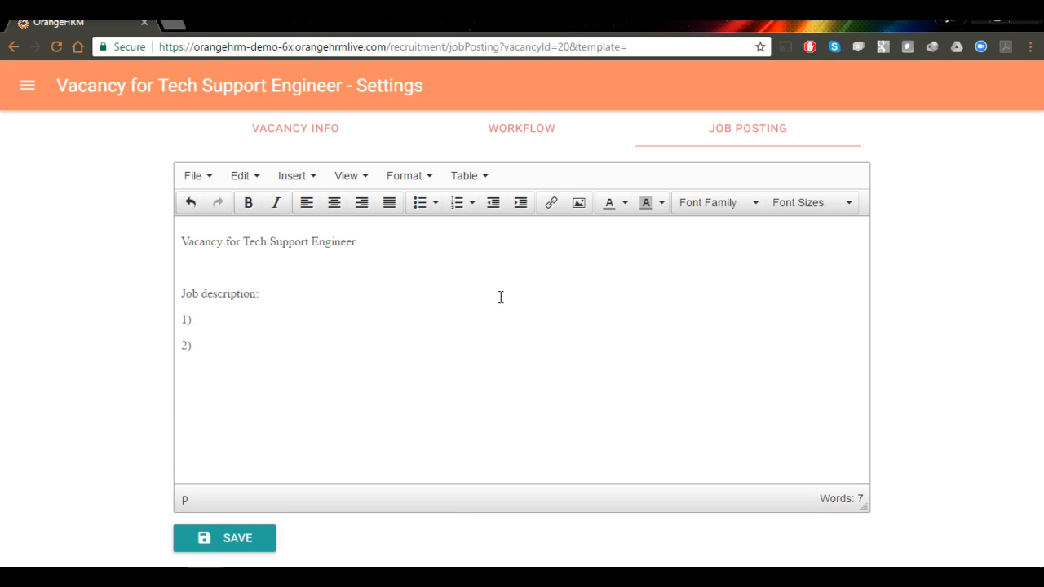
type("Please click on apply")
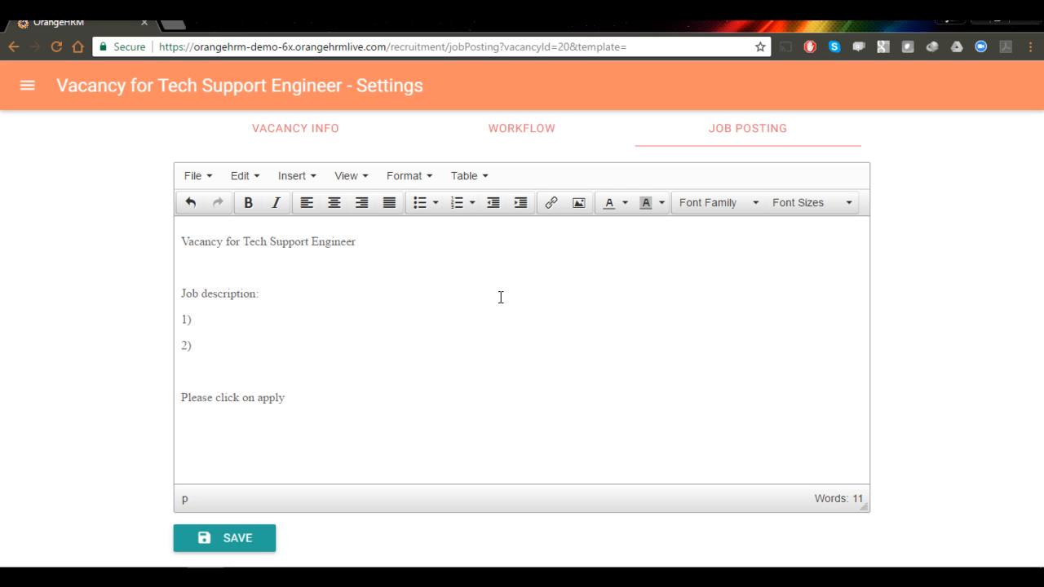
type(" below if you")
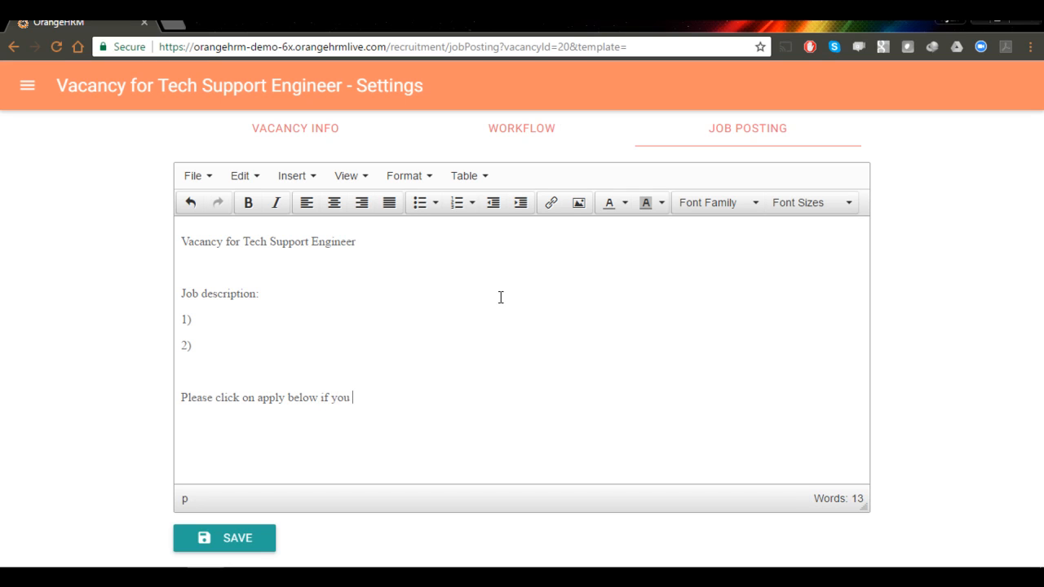
type(" feel you are a suitable")
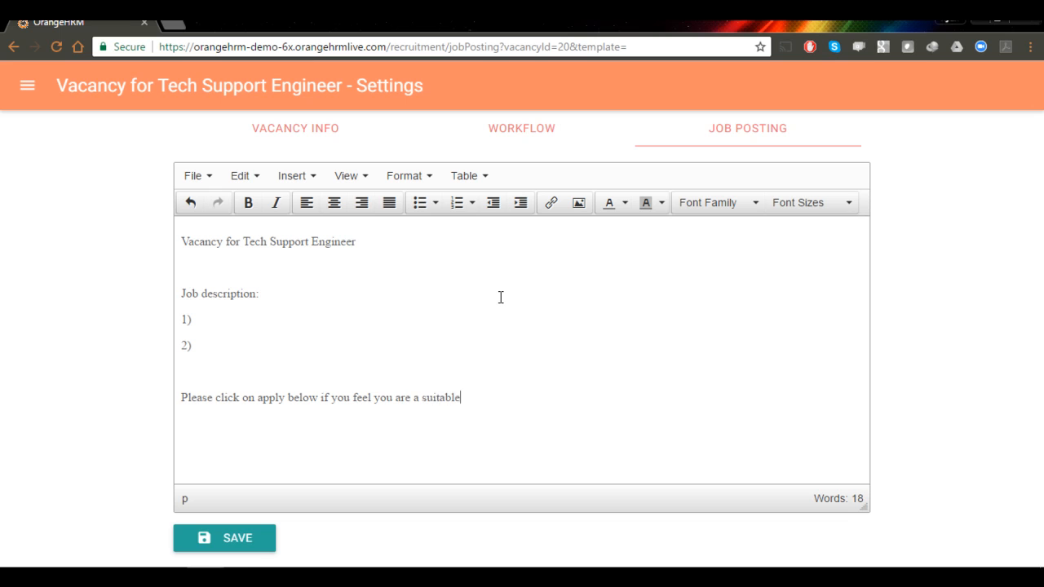
type(" match!")
- Make all of the job posting text bold and save the posting
left_click_drag(522, 398, 140, 242)
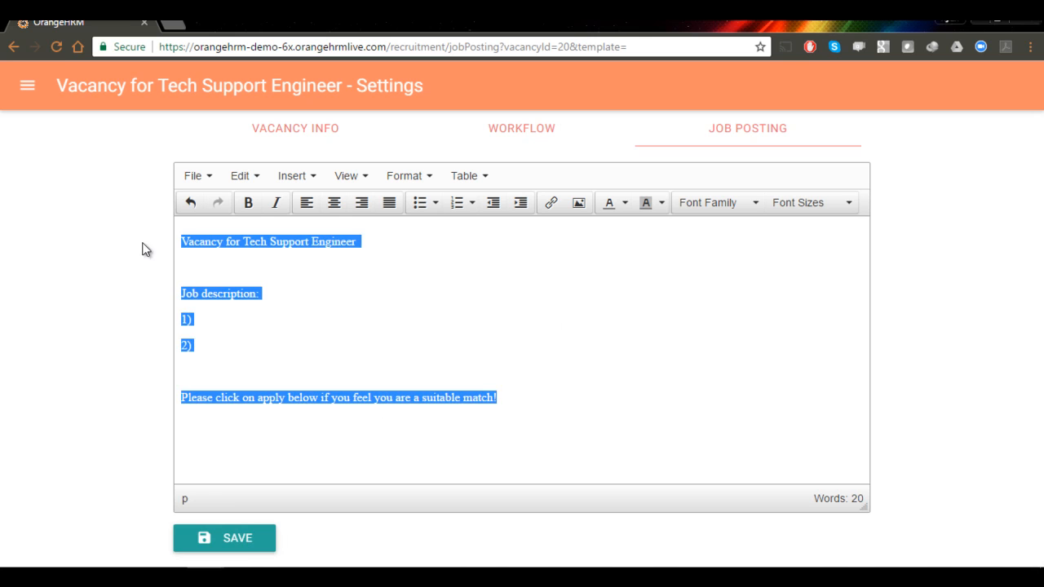
key("ctrl+b")
left_click_drag(373, 245, 151, 236)
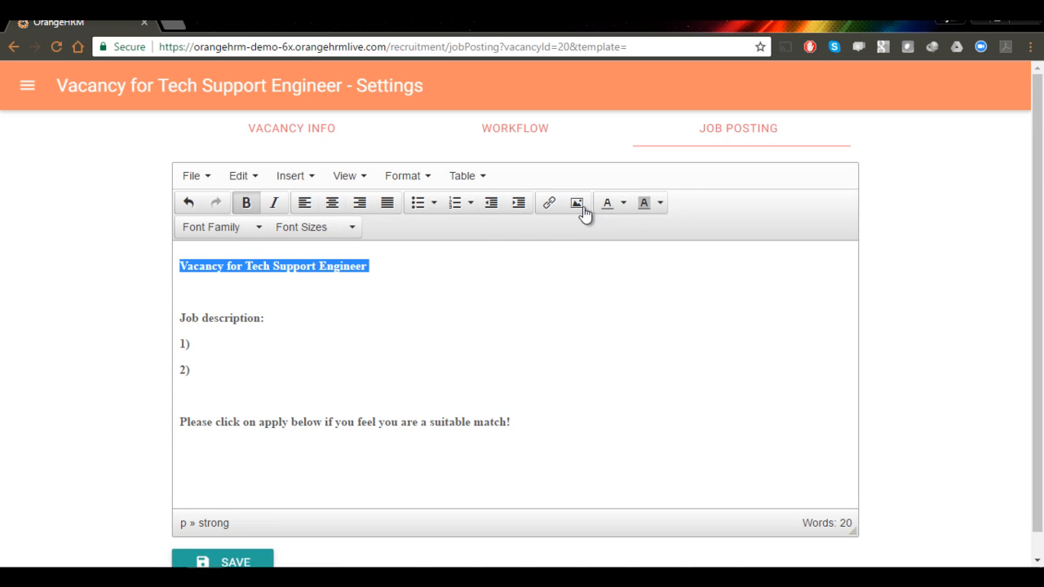
left_click(259, 380)
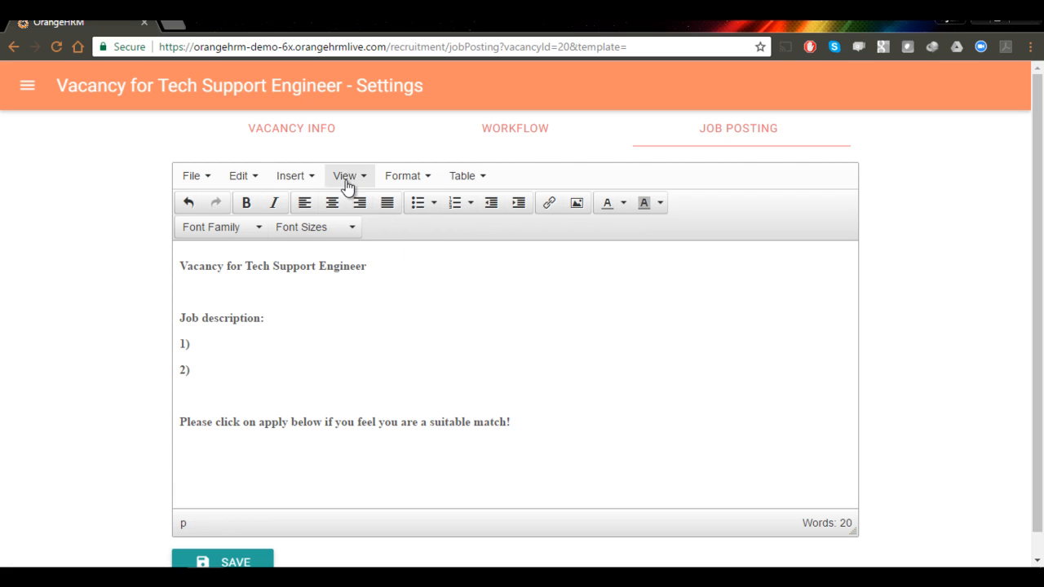
left_click(303, 177)
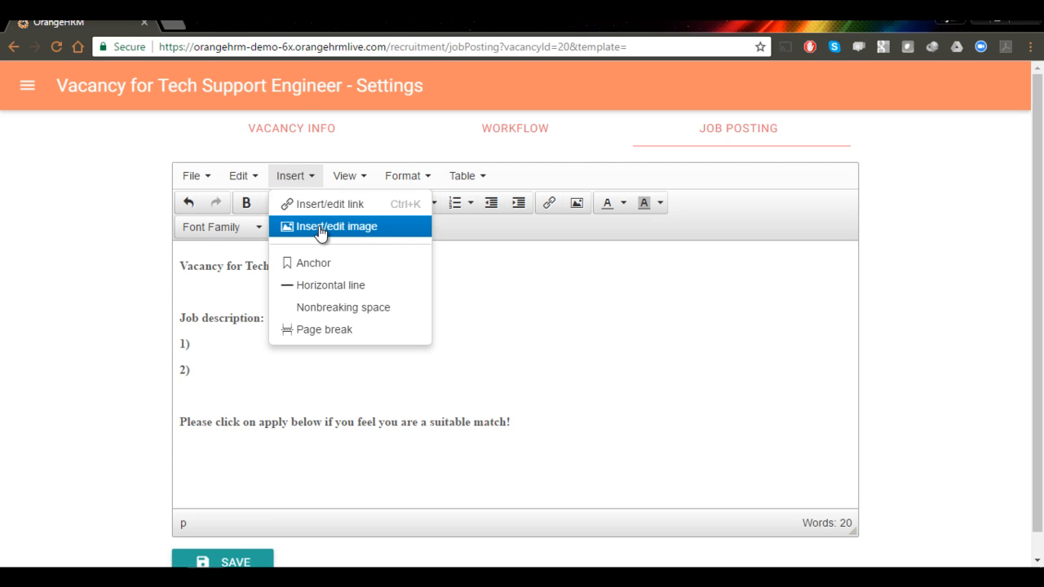
left_click(388, 405)
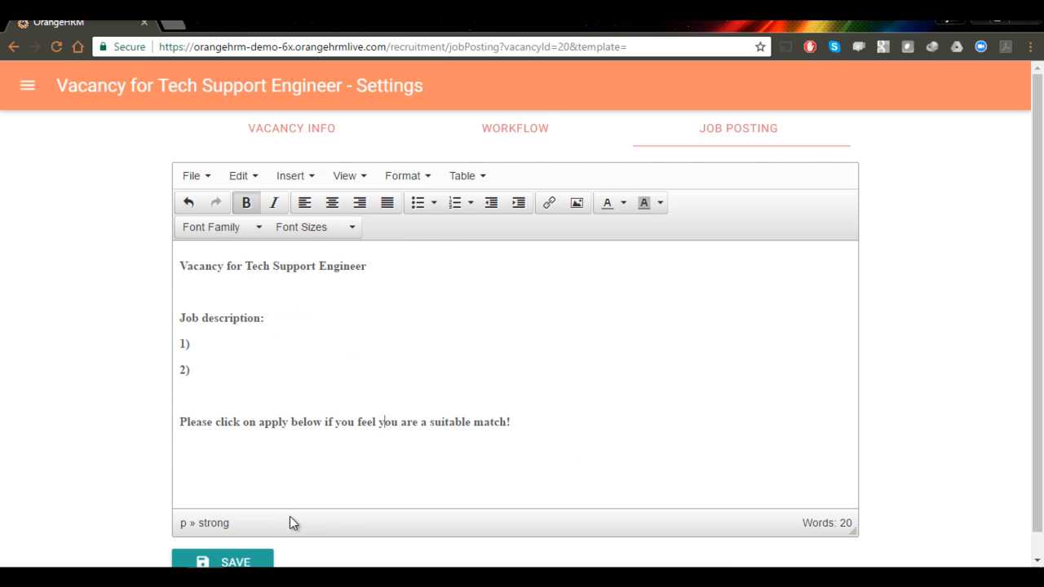
scroll(286, 533, "down", 1)
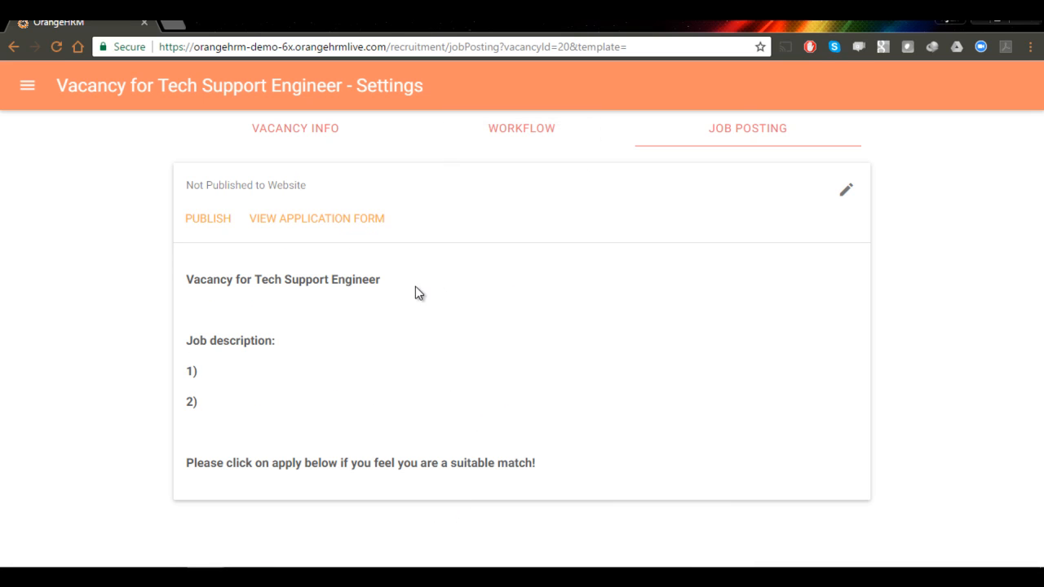
- Publish the Tech Support Engineer job posting and open its public page on the website
left_click(218, 226)
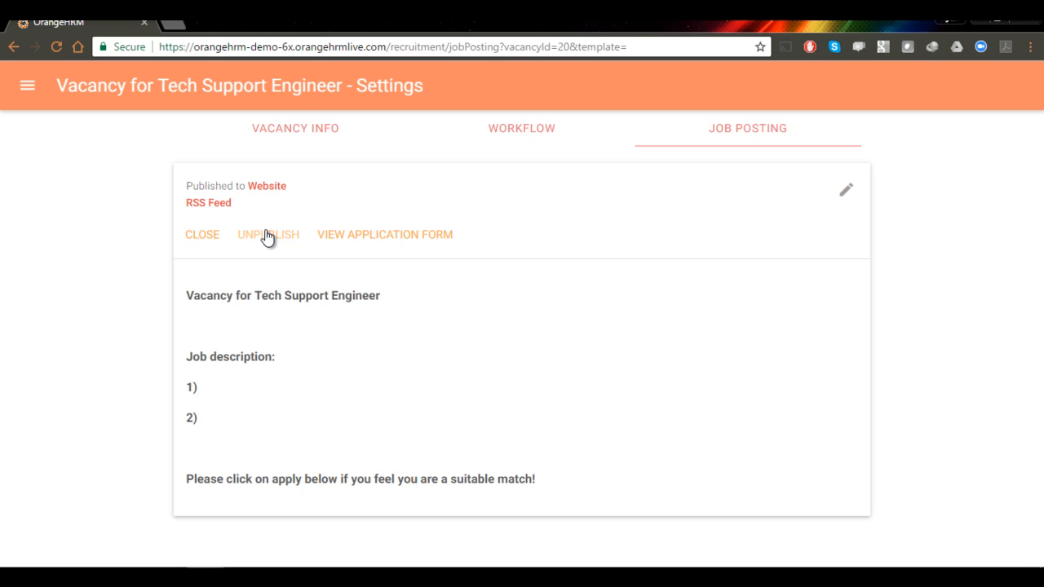
left_click(263, 189)
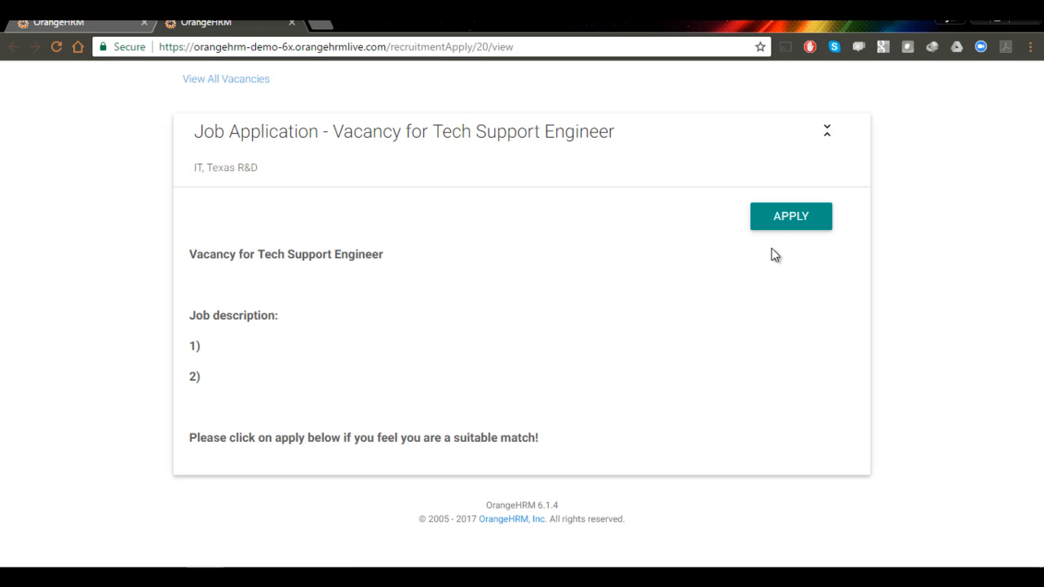
- Select the full web address of the public job application page
left_click_drag(508, 51, 158, 47)
left_click(392, 51)
left_click_drag(509, 51, 159, 46)
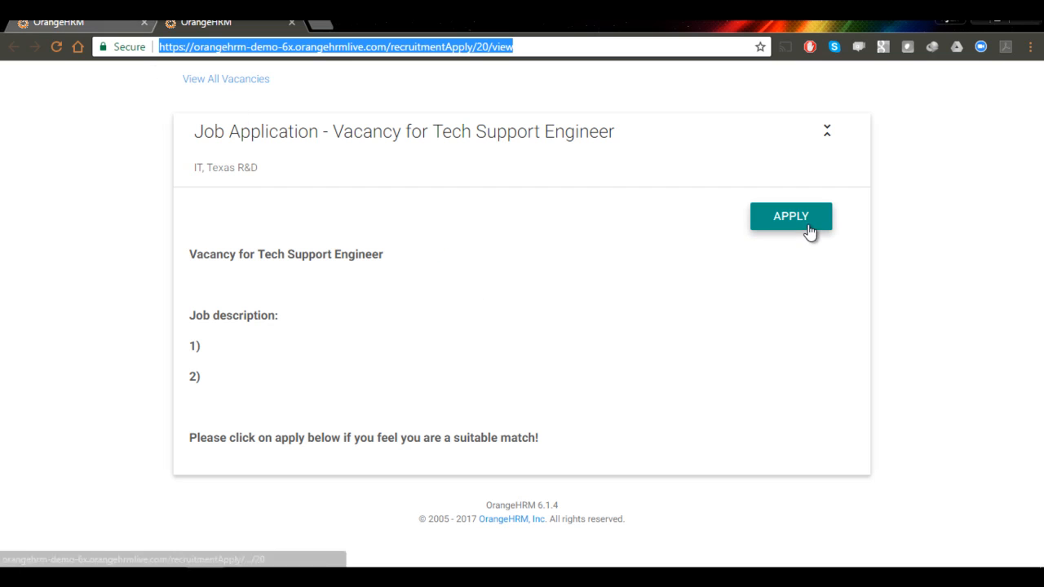
- Return to the vacancy's job posting settings, open its application form and review the default candidate fields
left_click(115, 27)
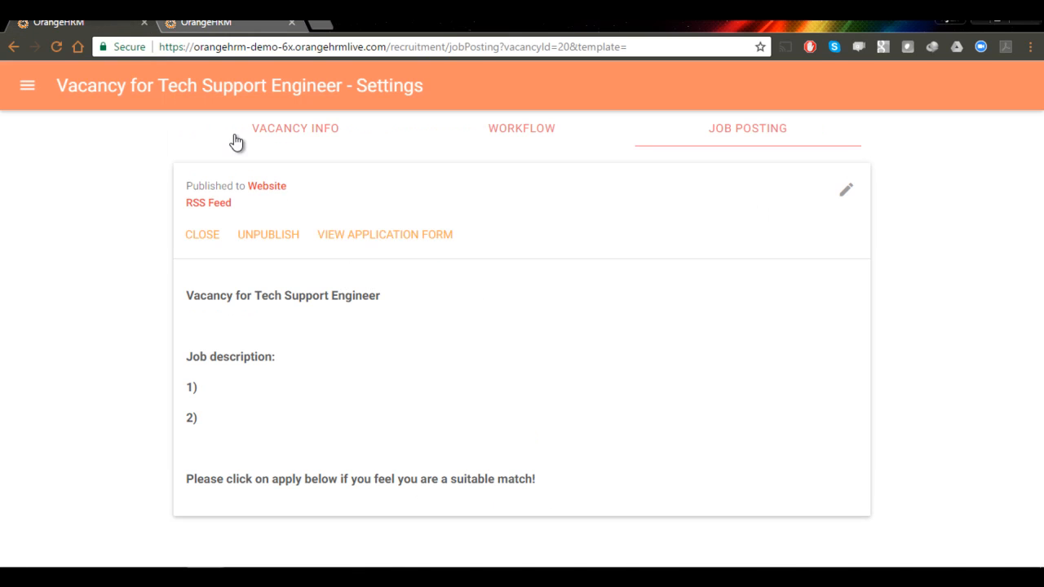
left_click(400, 237)
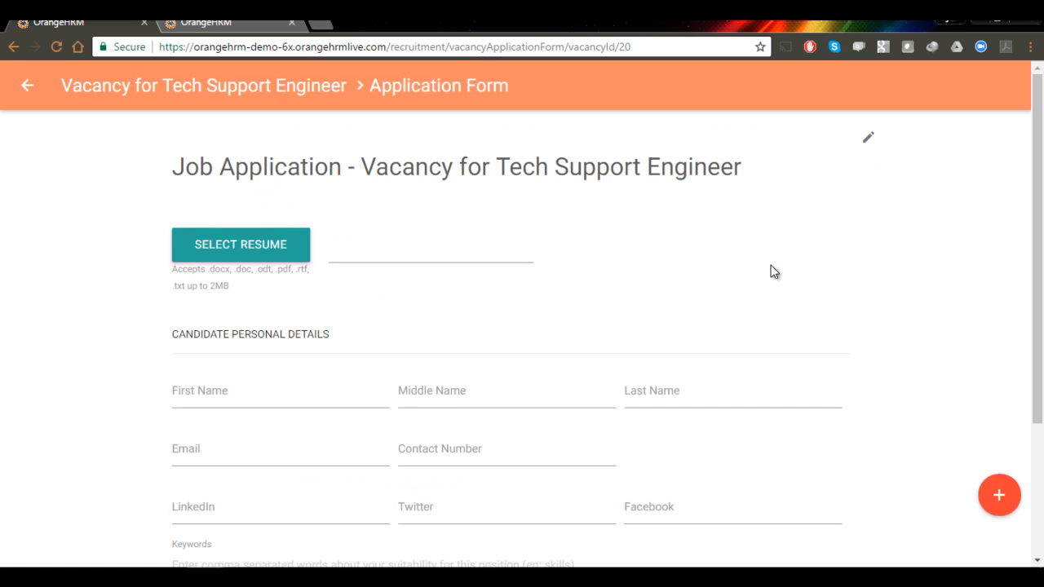
scroll(1040, 242, "down", 1)
left_click_drag(1040, 242, 1040, 322)
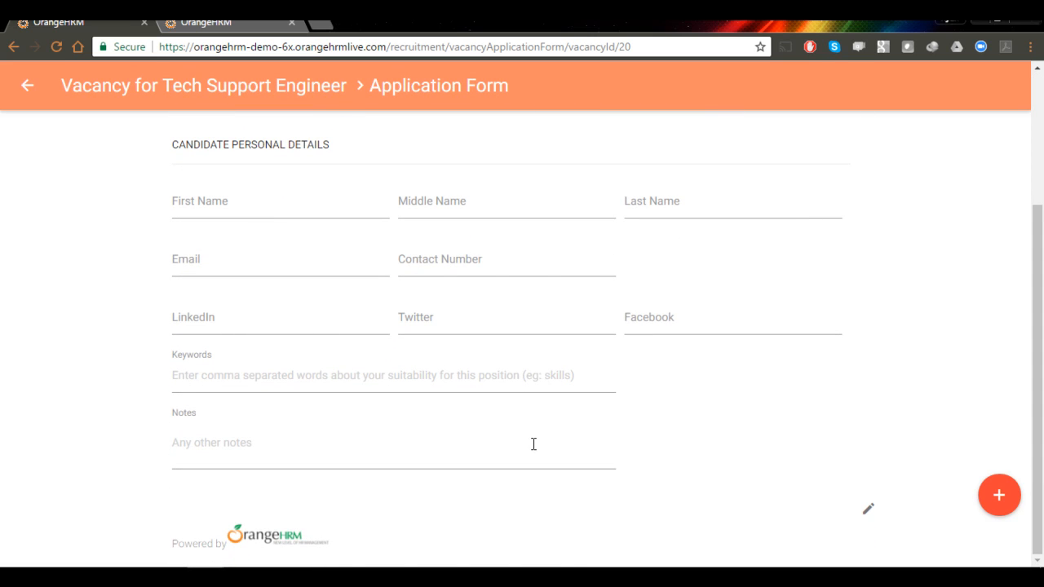
scroll(473, 408, "up", 1)
scroll(265, 156, "up", 1)
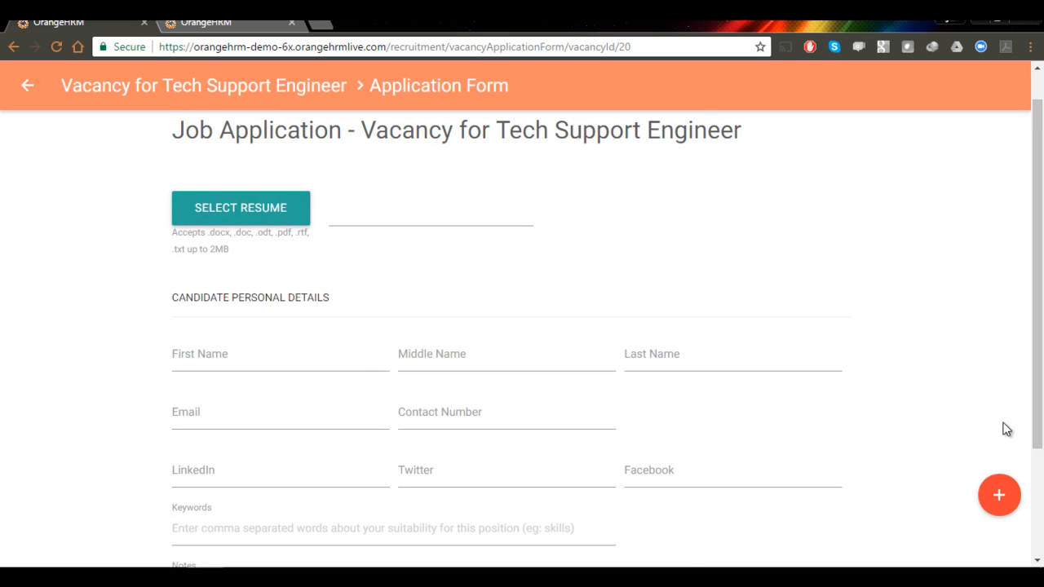
scroll(1004, 429, "down", 2)
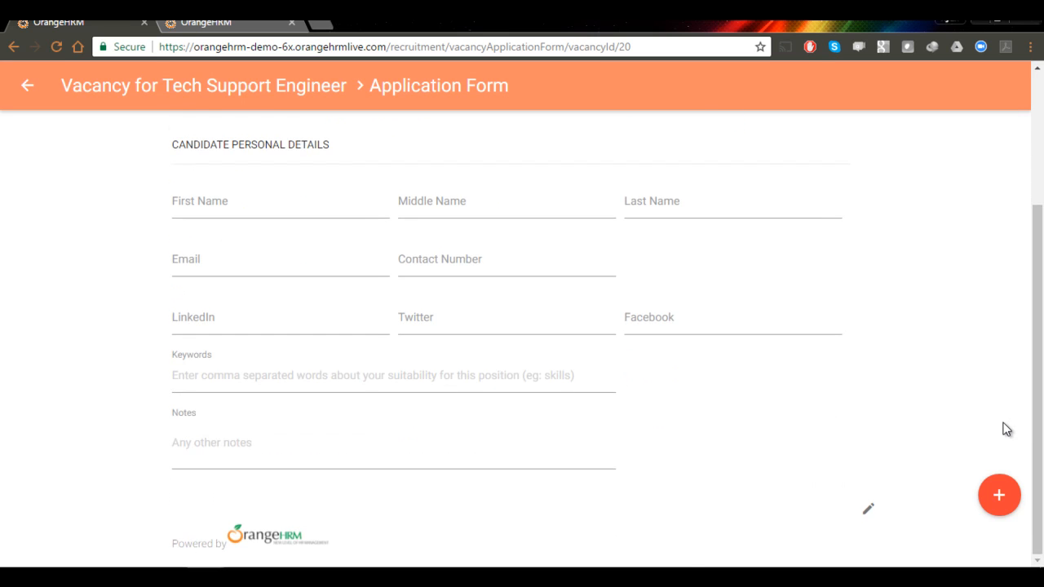
- Add a new section named "Education" to the vacancy's application form
left_click(1000, 496)
left_click(413, 240)
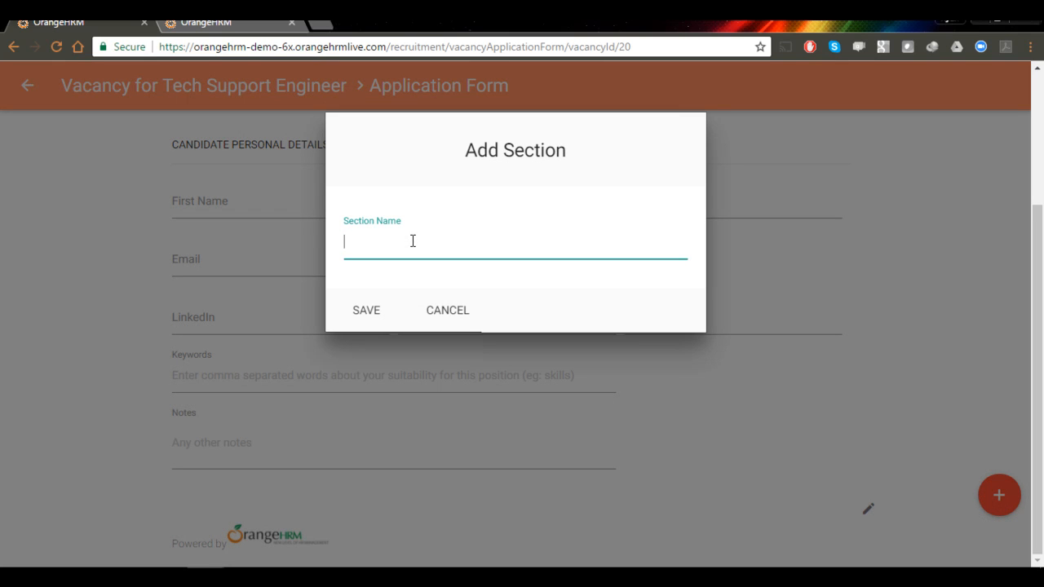
type("Pro")
key("BackSpace")
key("BackSpace")
key("BackSpace")
type("Education")
left_click(378, 309)
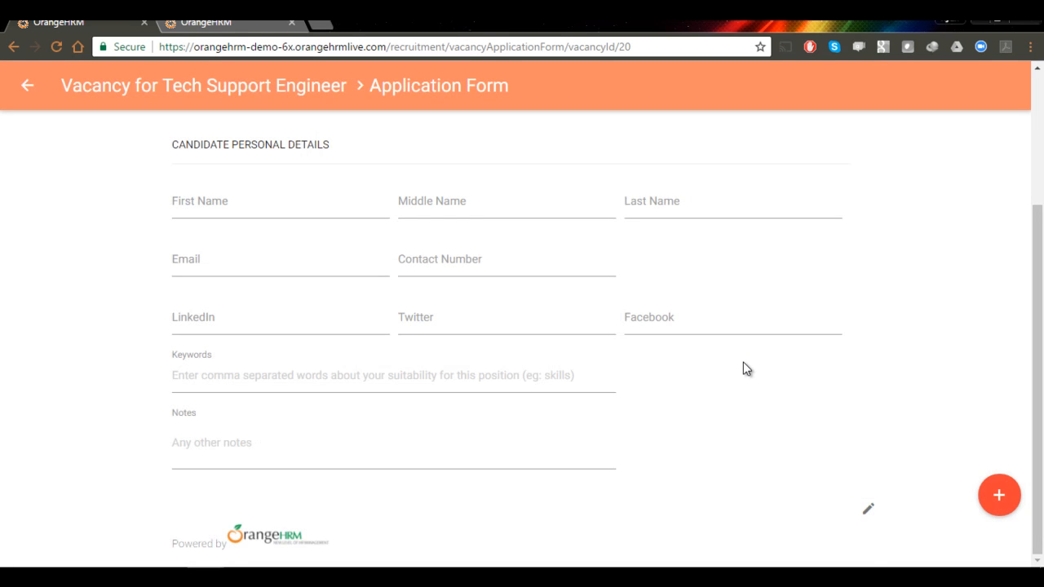
scroll(744, 363, "down", 1)
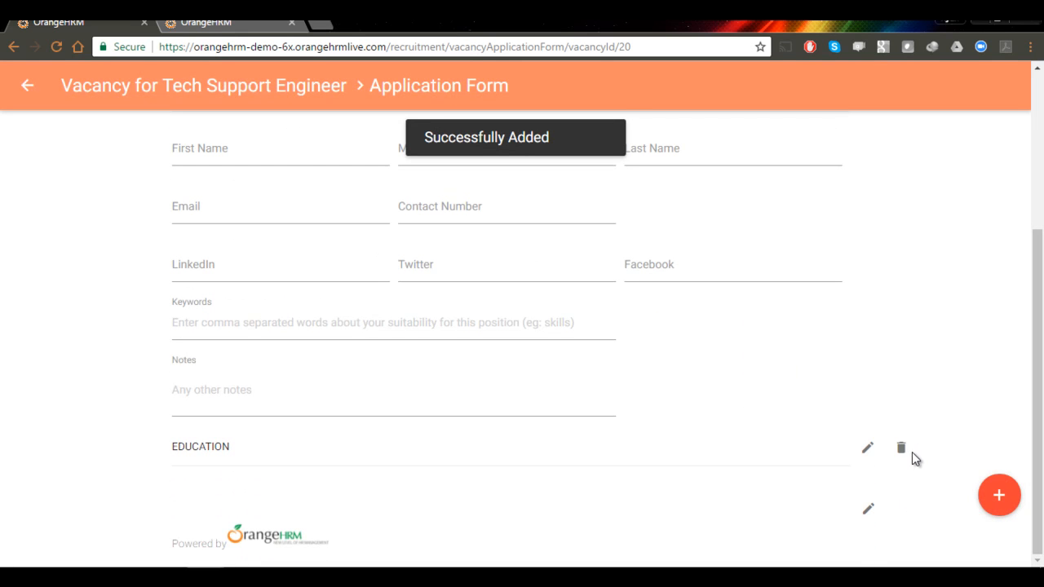
- Edit the Education section and enter the question "What is your highest level of education?"
left_click(868, 448)
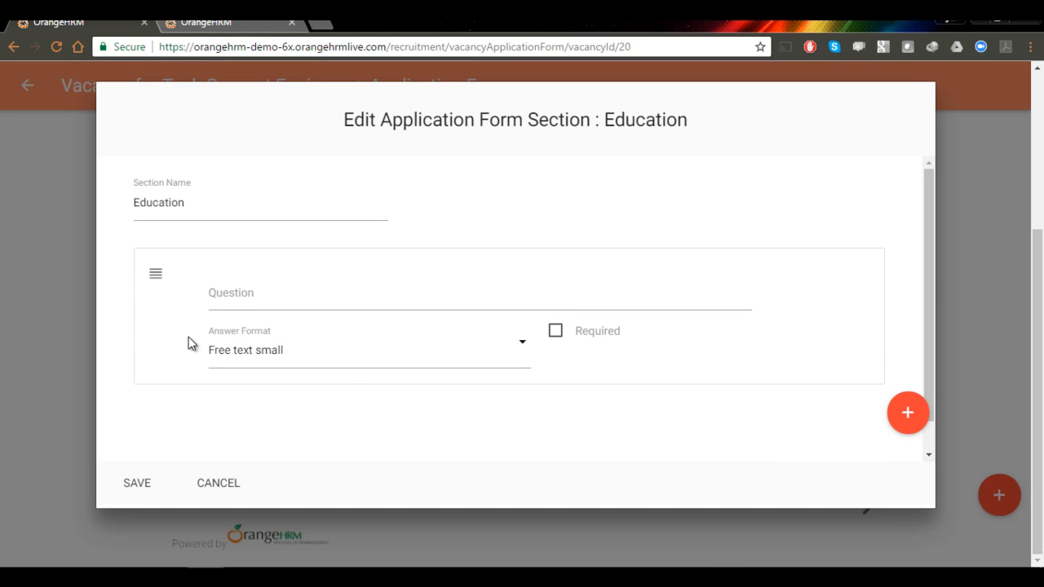
left_click(270, 295)
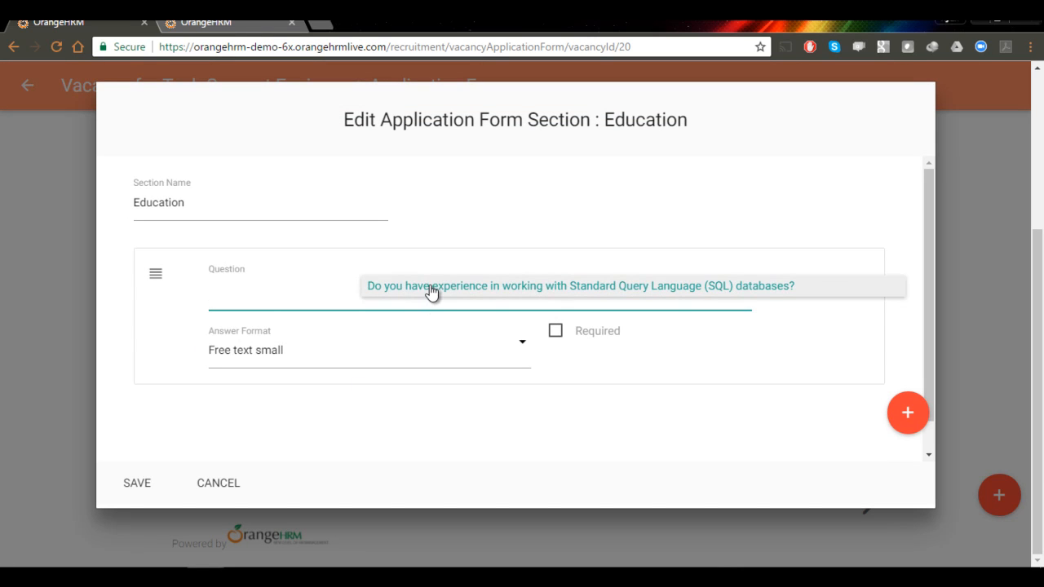
left_click(290, 296)
type("What")
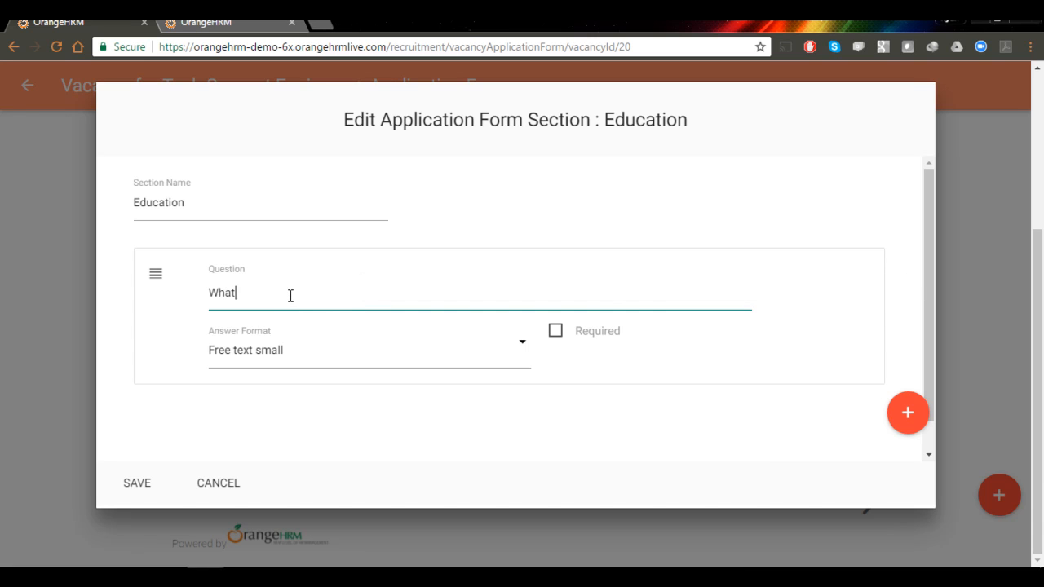
type(" is your highest level of education?")
- Set the question's answer format to Dropdown with the options "Bachelors, Post grad, Other" and save the section
left_click(305, 356)
left_click_drag(530, 363, 536, 431)
left_click(401, 359)
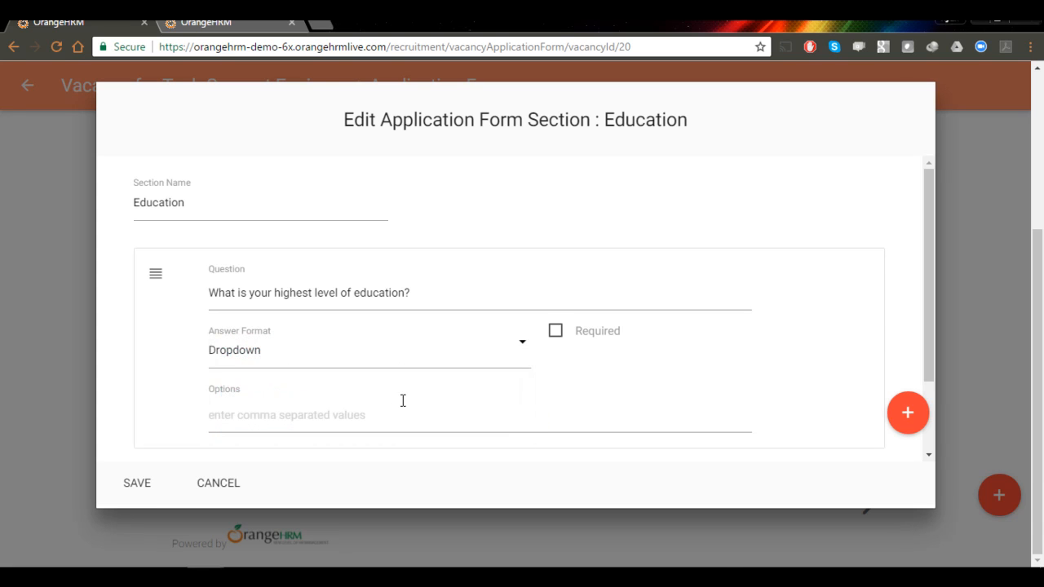
left_click(313, 421)
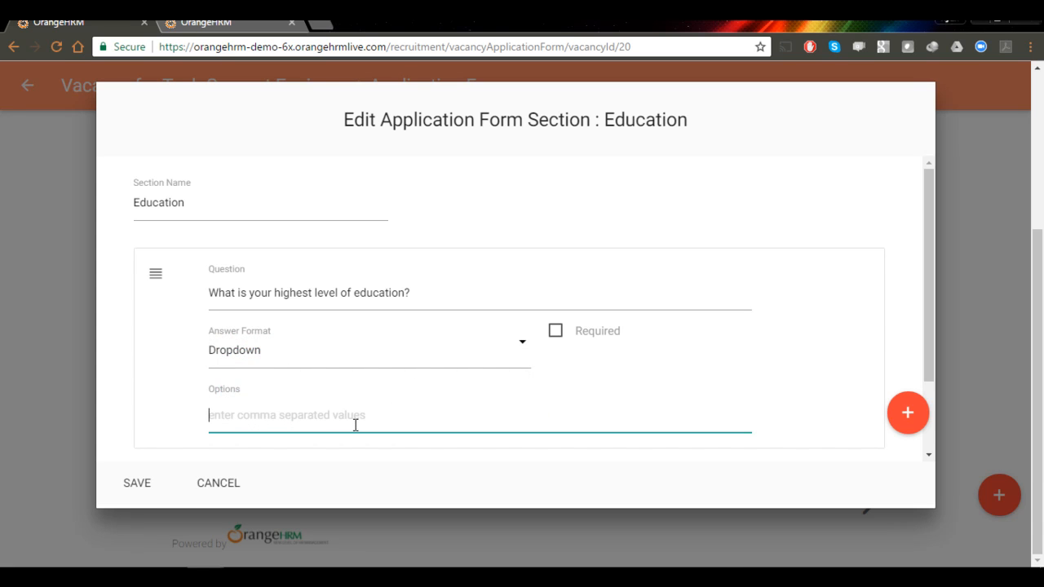
type("Bachelors, Post gra")
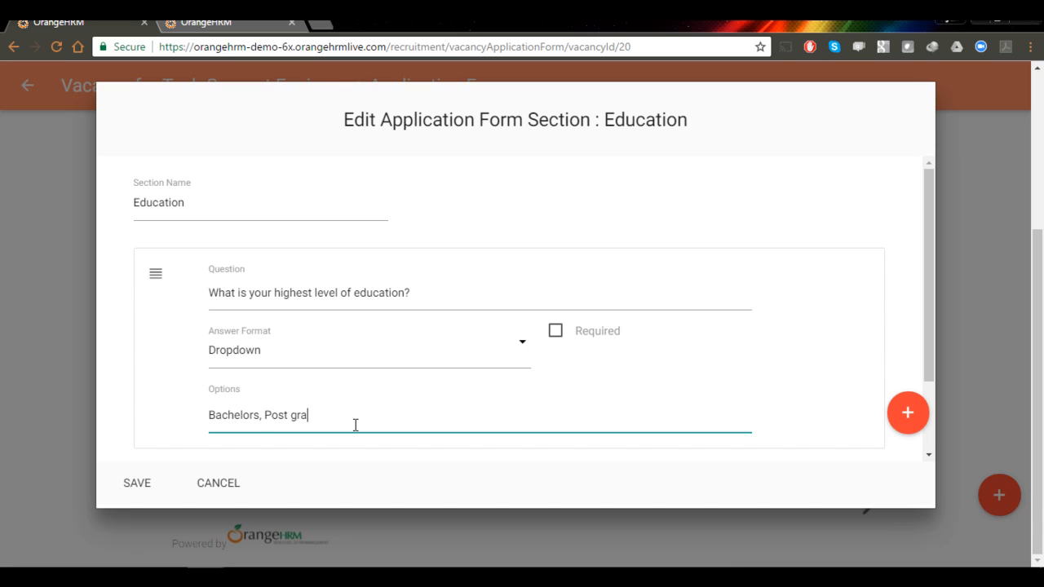
type("her")
scroll(370, 425, "down", 1)
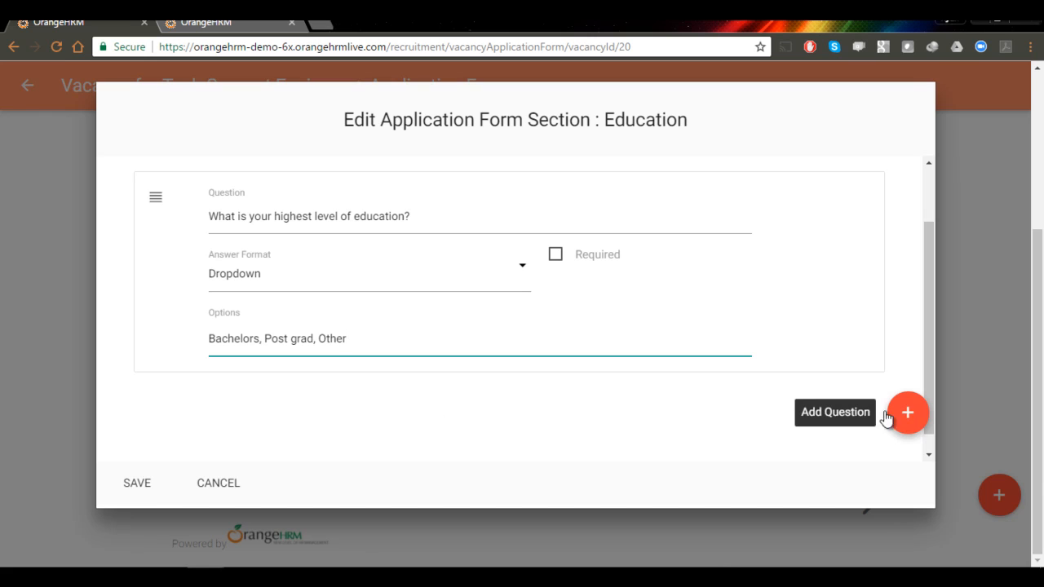
left_click(153, 491)
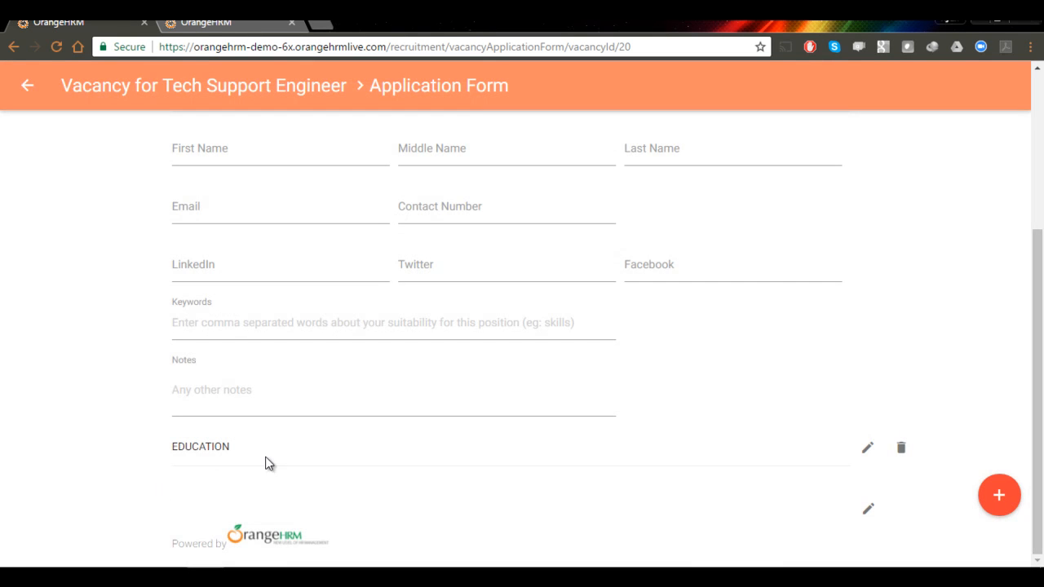
- Check the answer choices offered by the new education question on the application form
scroll(361, 445, "down", 1)
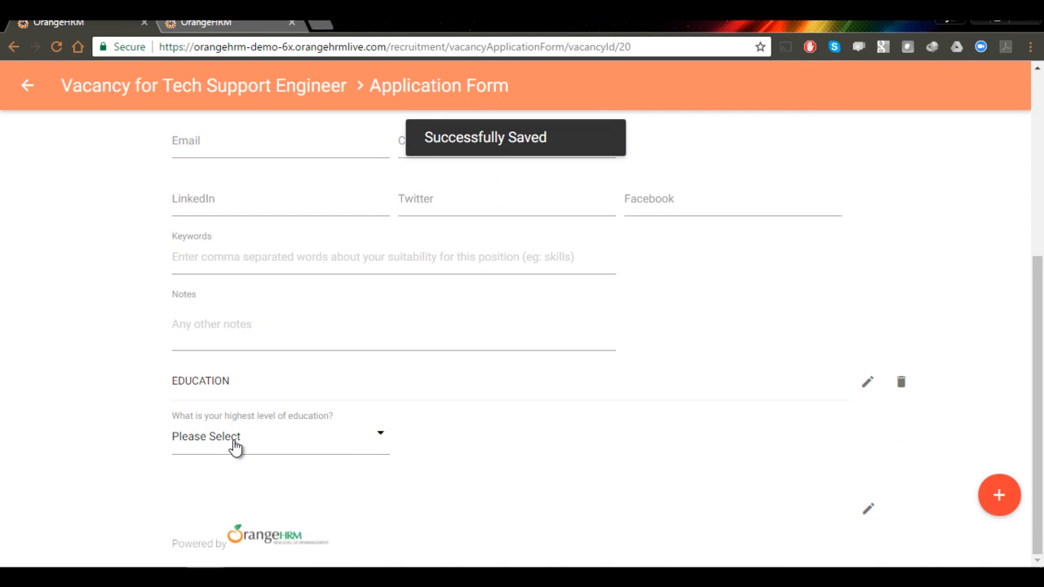
left_click(338, 450)
mouse_move(383, 462)
left_mouse_down()
mouse_move(381, 498)
mouse_move(381, 449)
left_mouse_up()
left_click(649, 493)
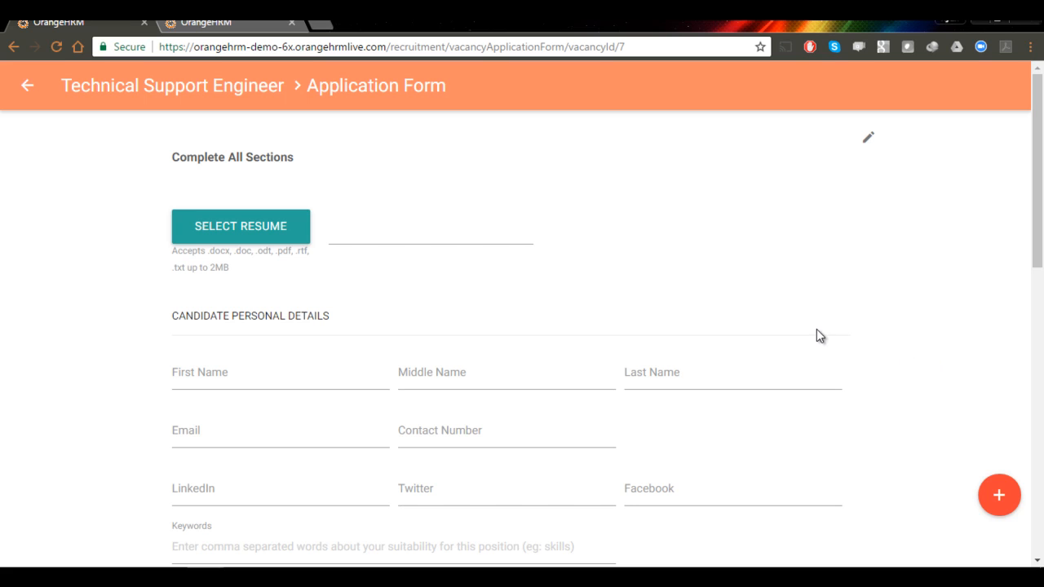
- Leave the Technical Support Engineer application form and open the list of candidates
left_click(32, 96)
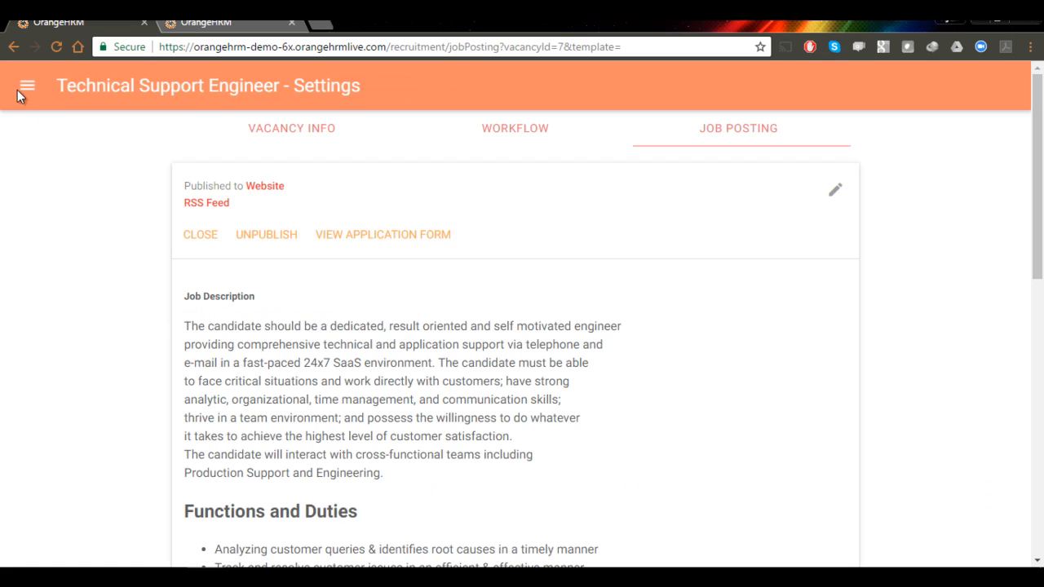
left_click(20, 93)
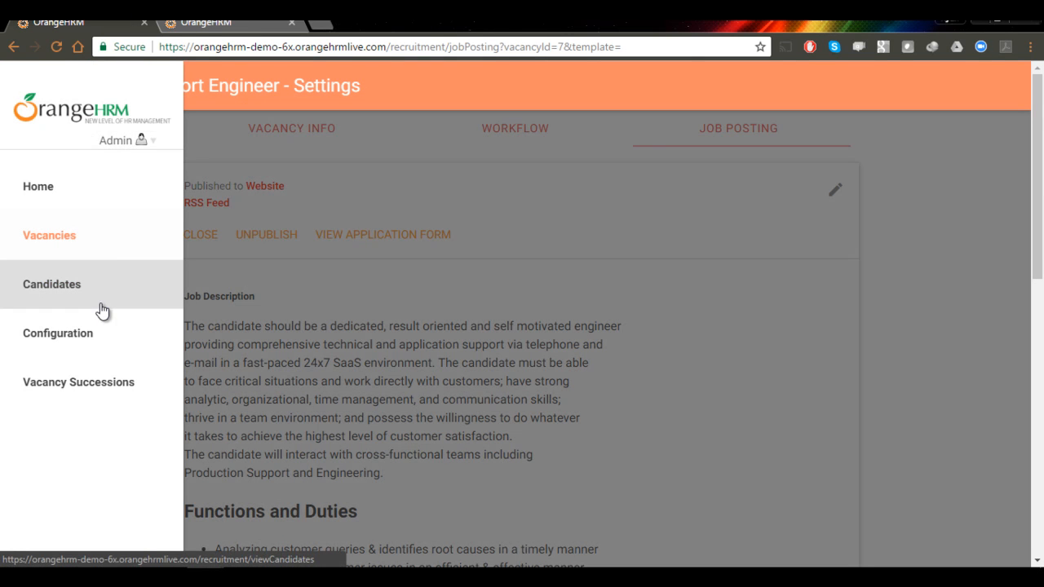
left_click(105, 285)
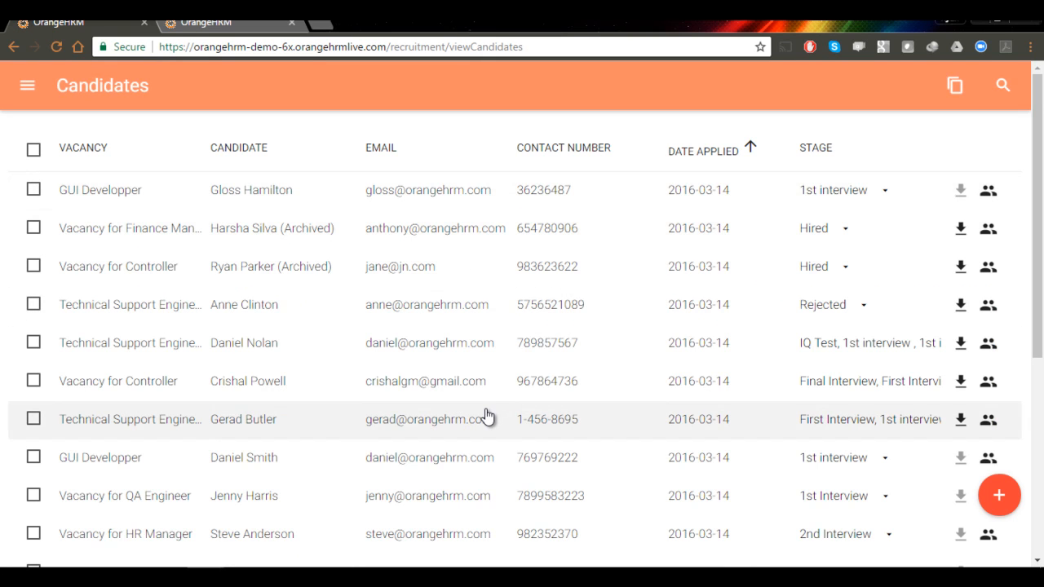
- Go to the list of vacancies and open the Technical Support Engineer vacancy
left_click(28, 86)
left_click(65, 229)
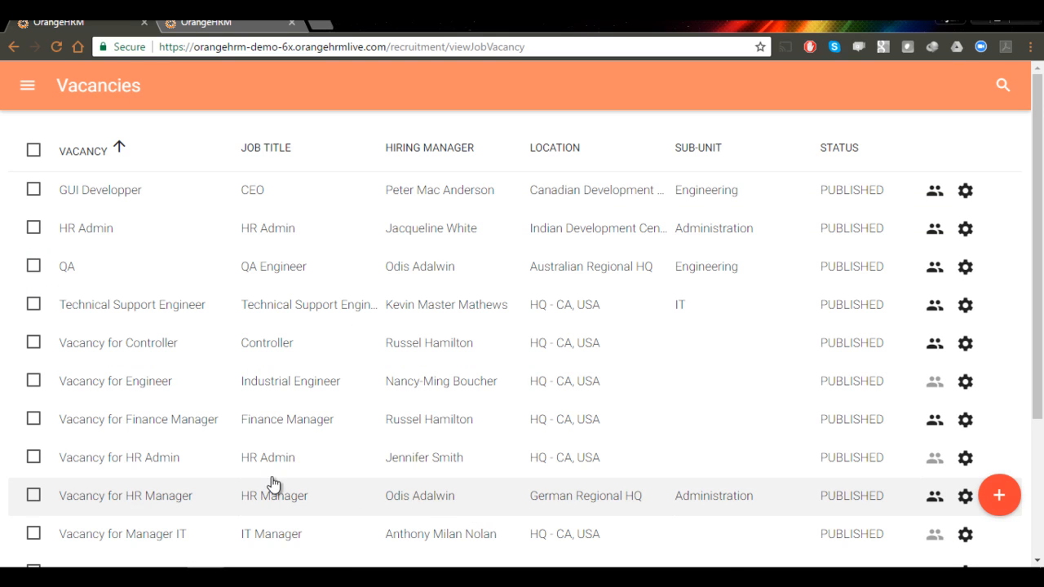
left_click(134, 310)
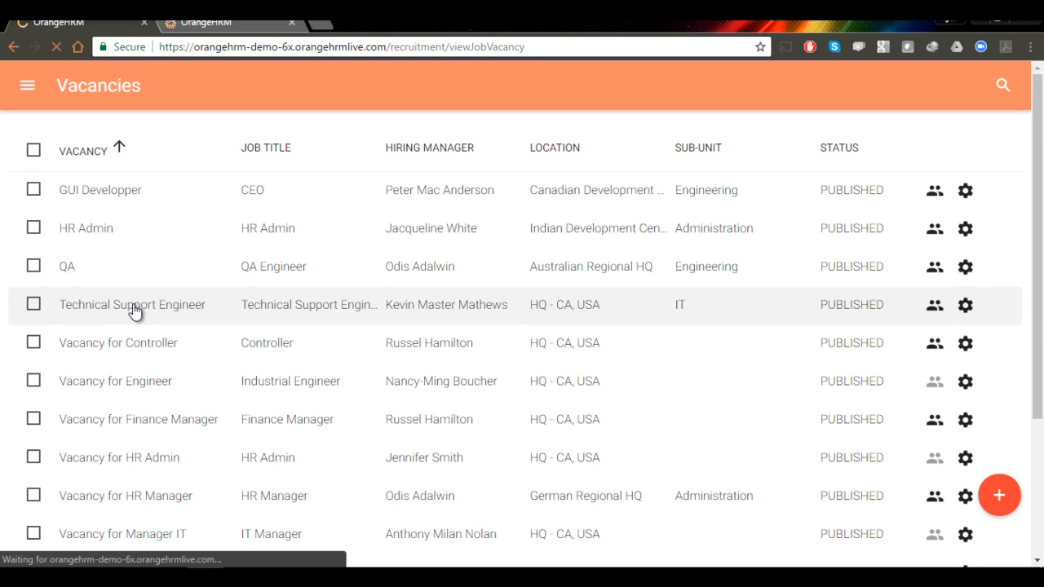